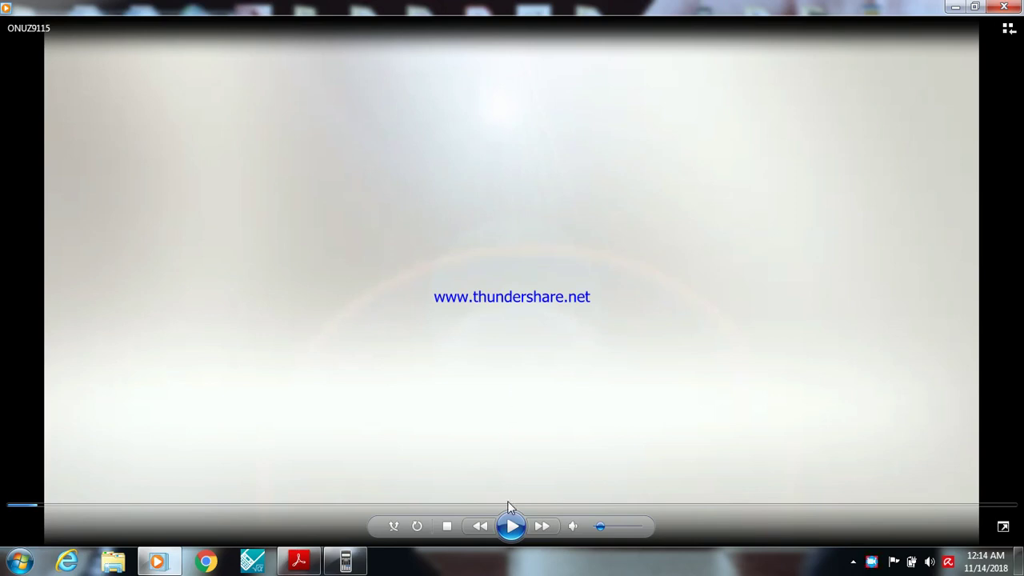
Step: Start the QUEST intro video playing in Windows Media Player
click(512, 528)
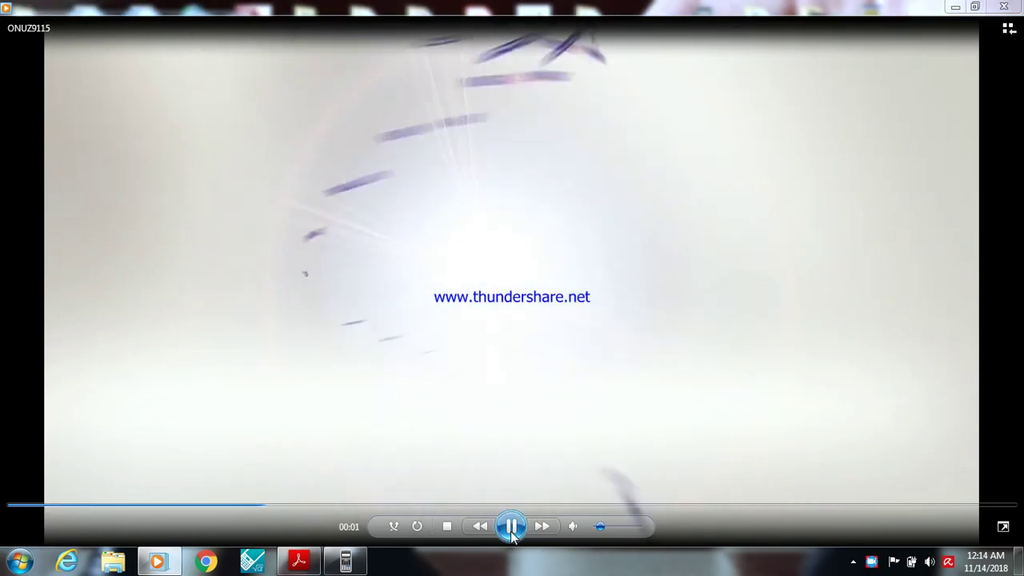
mouse_move(298, 564)
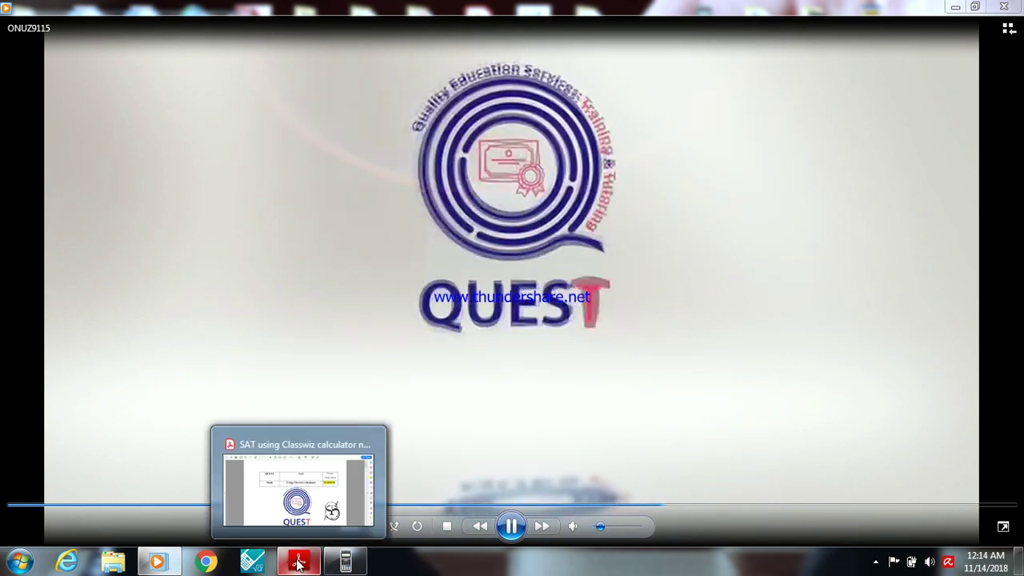
Step: Bring up the SAT PDF and scroll to question N 1 on page 2
click(299, 564)
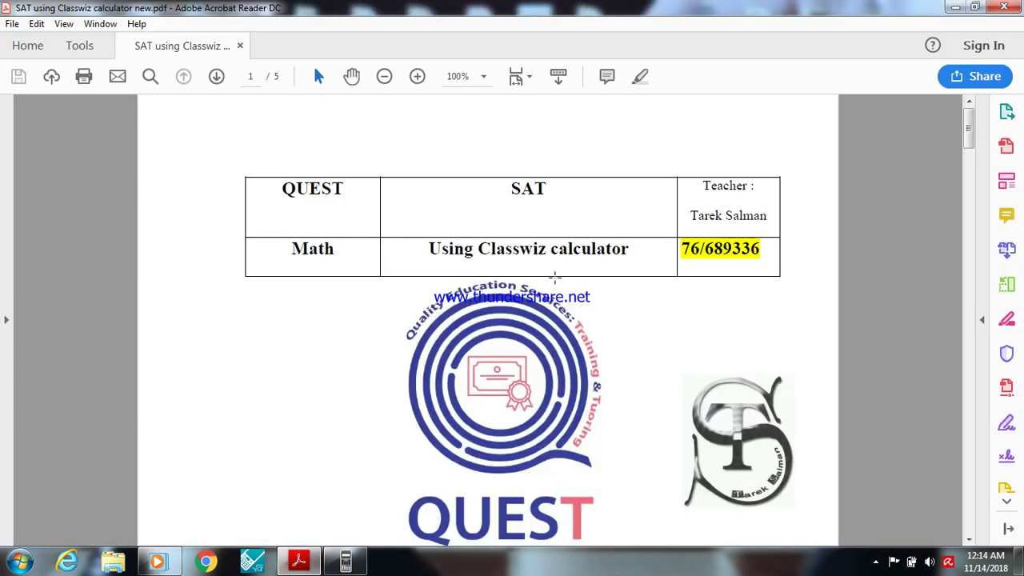
scroll(554, 277, down, 1)
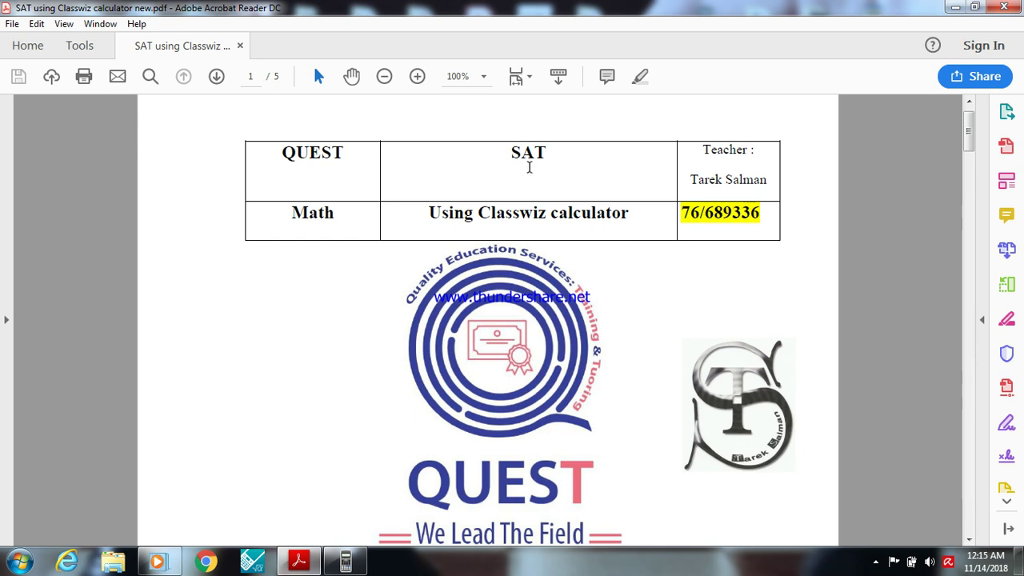
scroll(529, 167, down, 10)
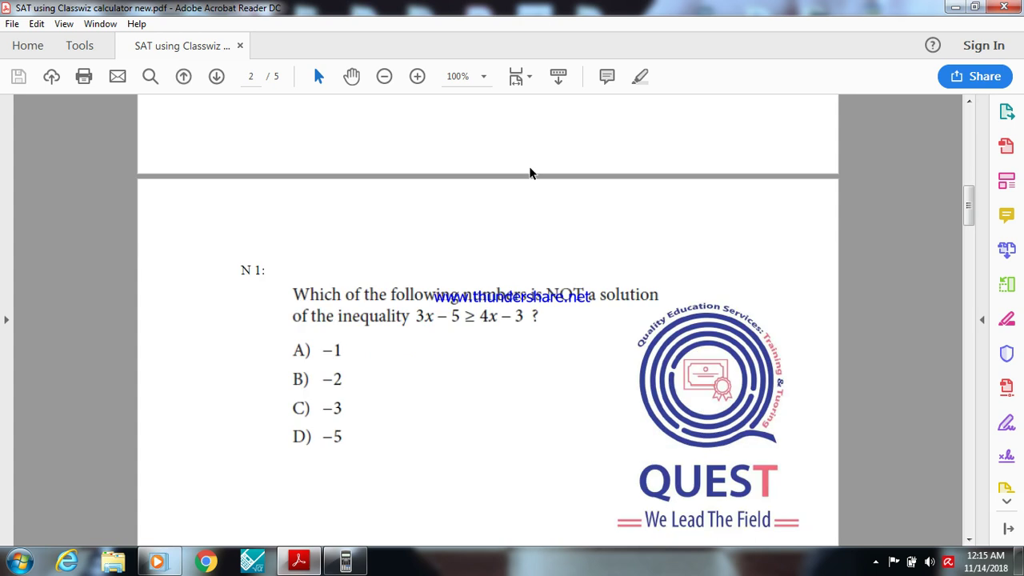
scroll(531, 172, down, 4)
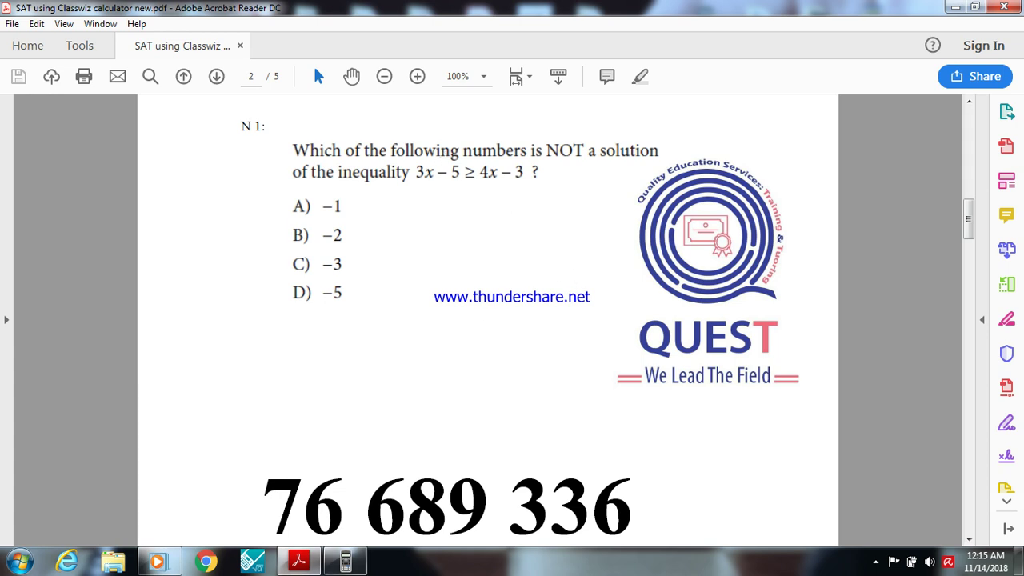
Step: In the emulator, enter 3x−5−4x+3 and evaluate it with CALC at x = −1
click(346, 561)
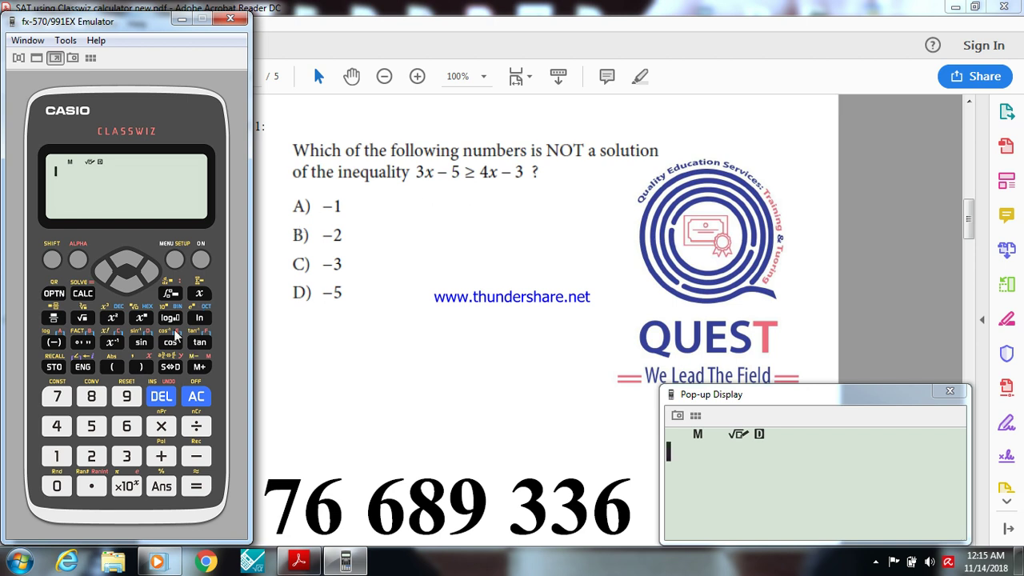
text(3x)
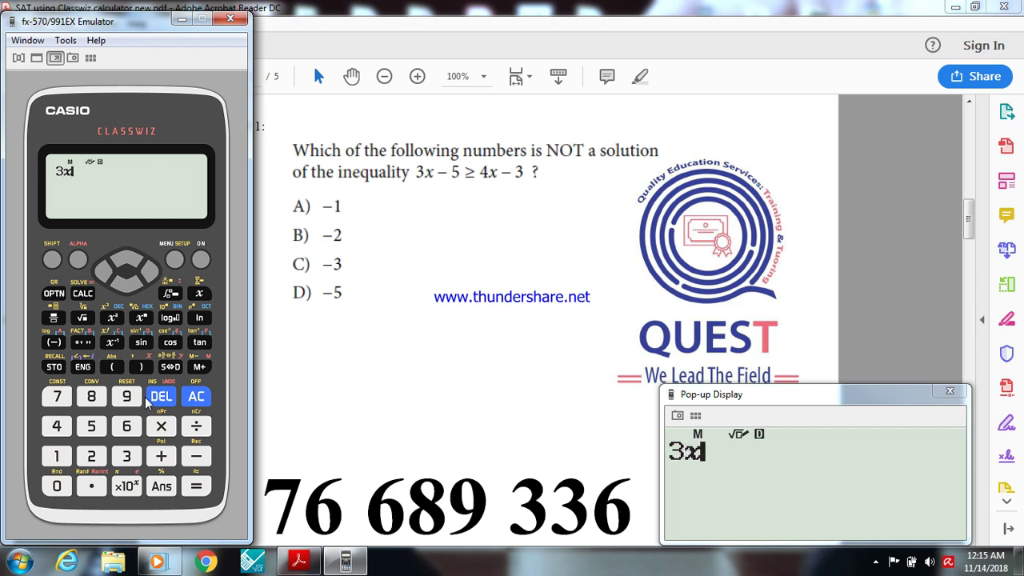
text(-5)
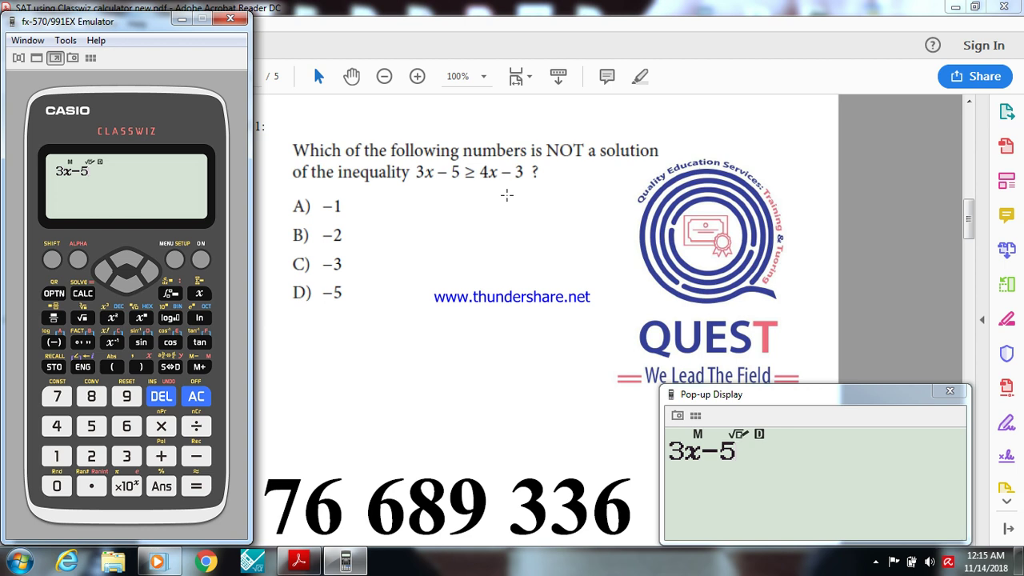
text(-4x)
text(+3)
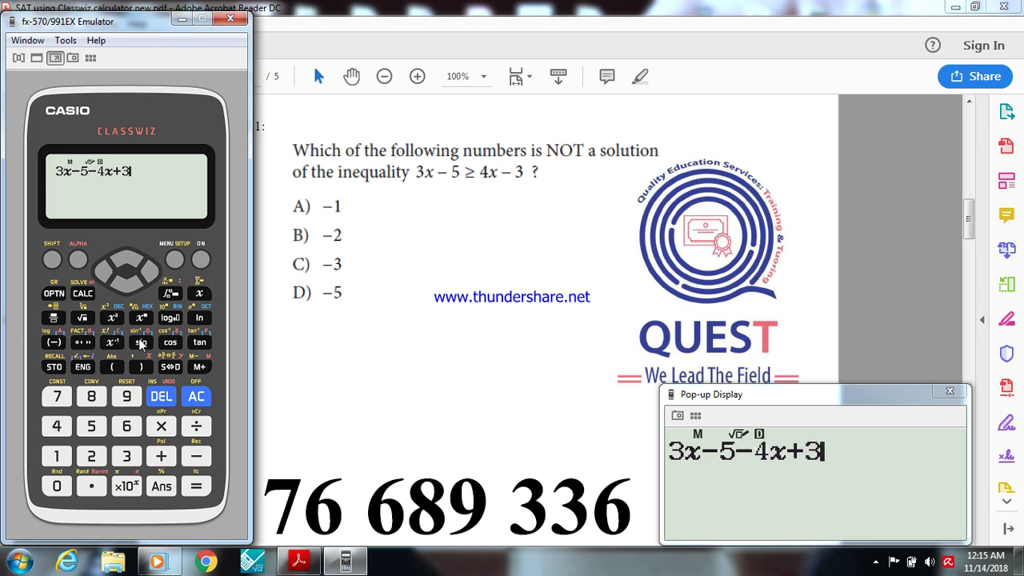
click(81, 294)
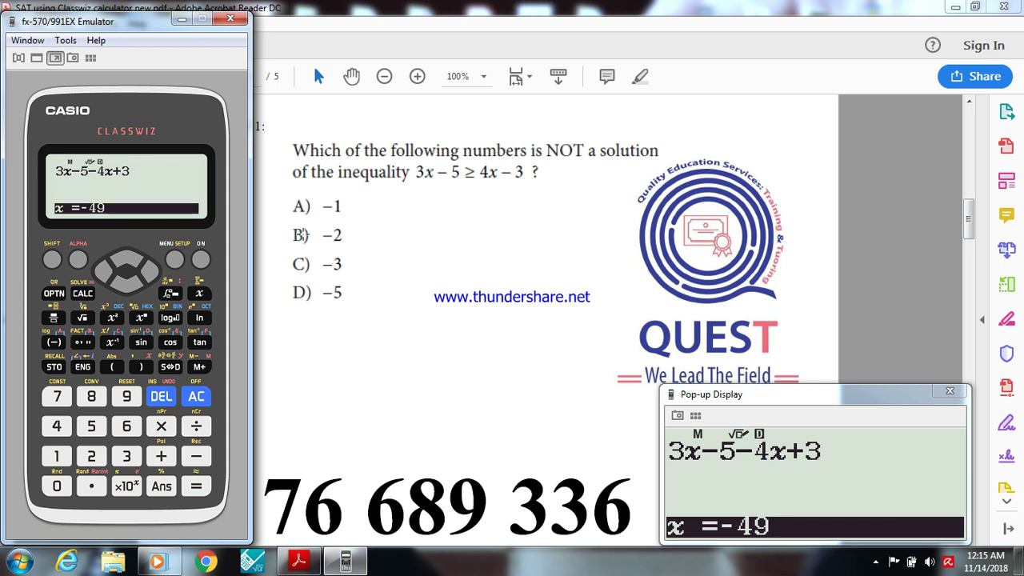
text(-1)
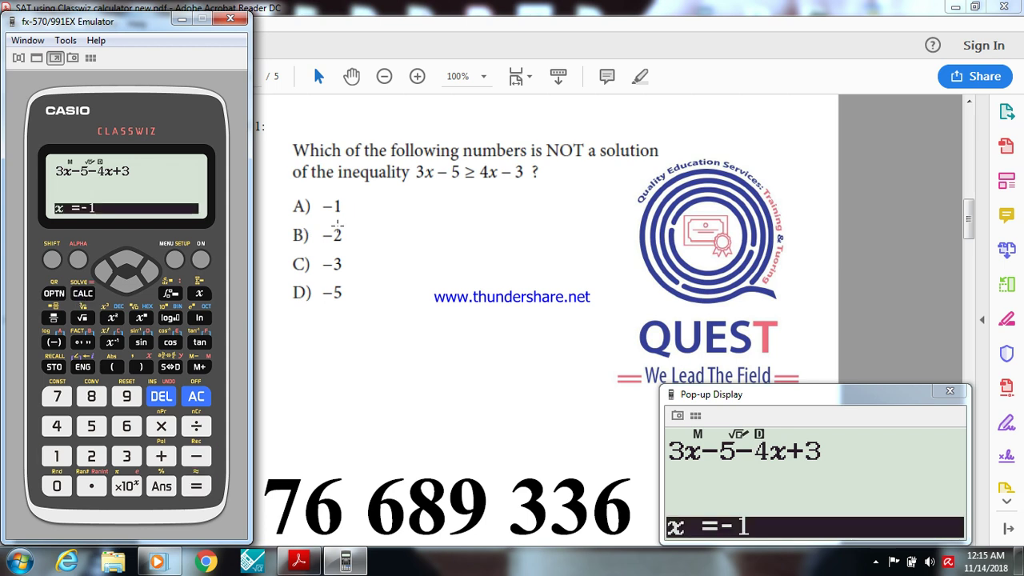
key(Return)
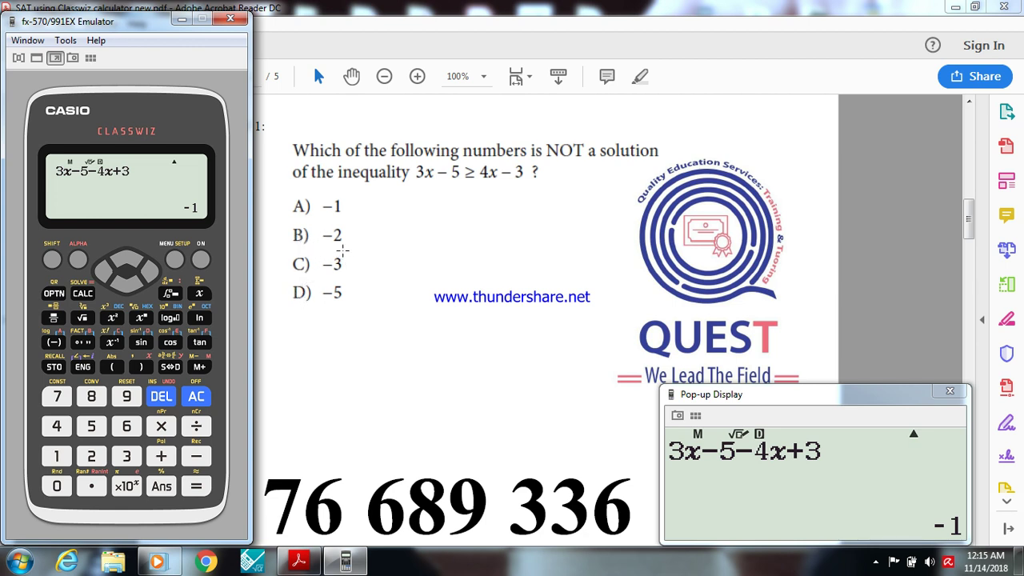
Step: Evaluate 3x−5−4x+3 at x = −2 and x = −3, giving 0 and 1
click(201, 492)
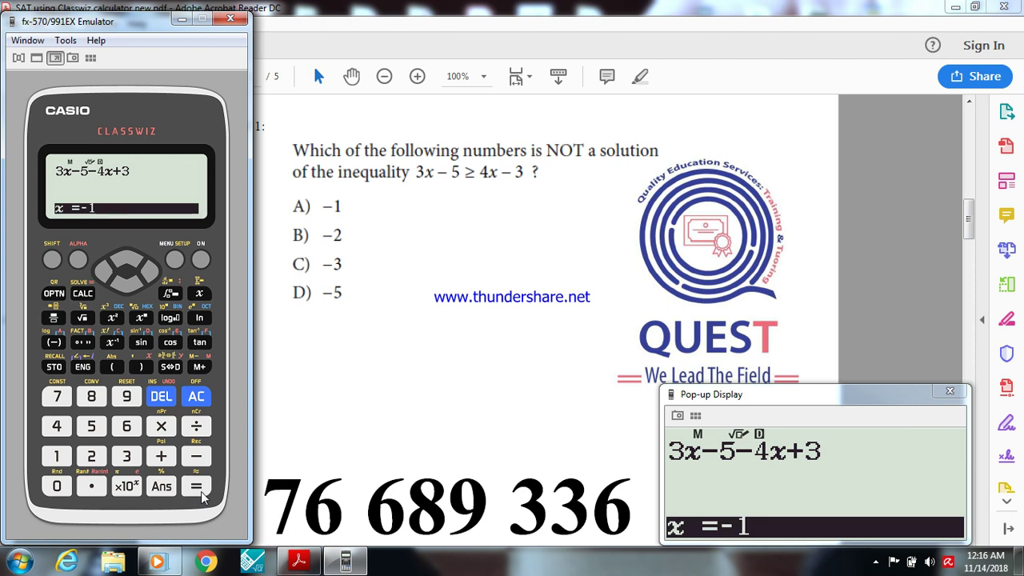
key(Right)
key(BackSpace)
text(2)
click(200, 493)
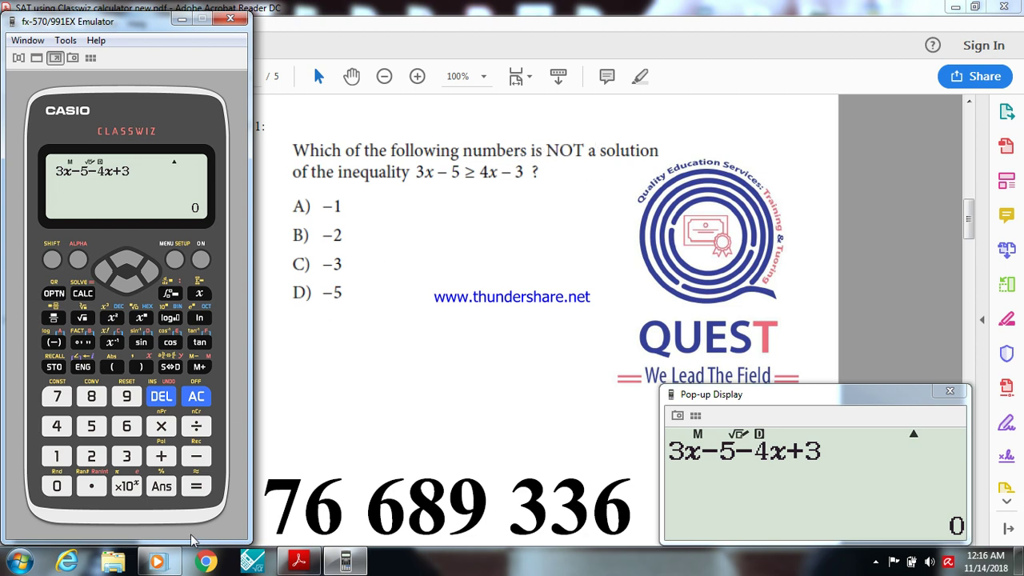
click(199, 485)
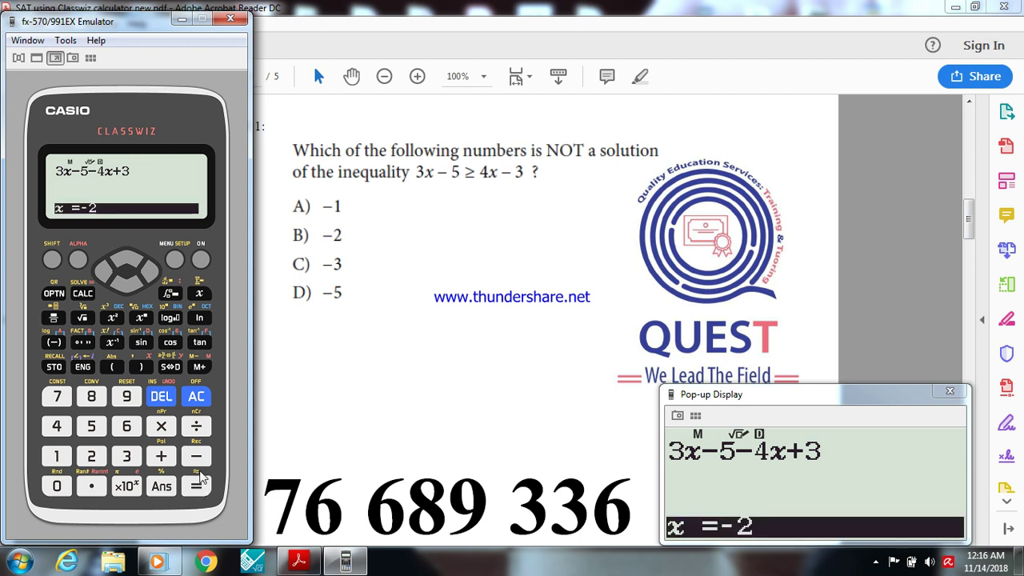
text(-3)
click(198, 485)
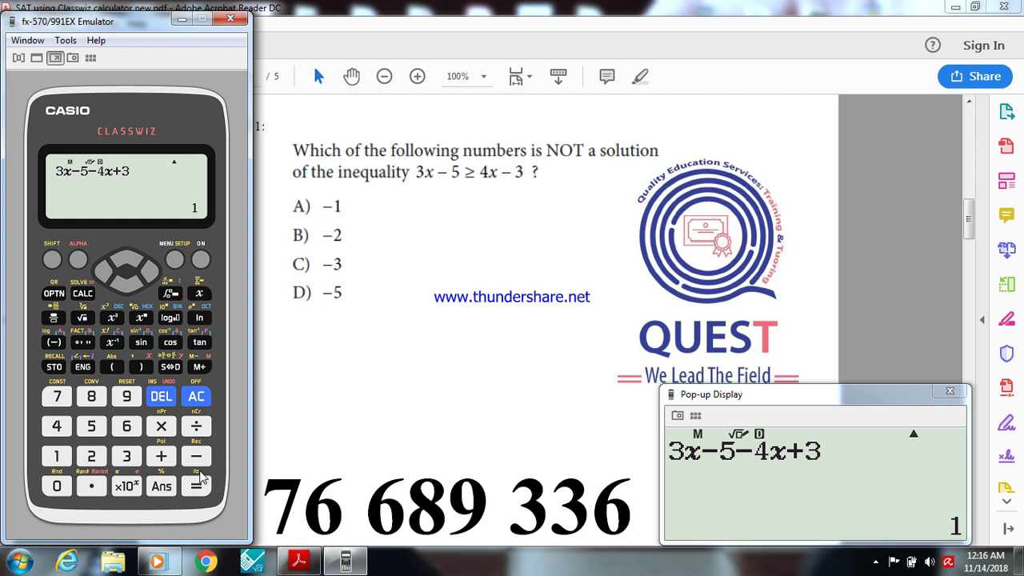
Step: Evaluate at x = −5 (giving 3) and re-check x = −1 (giving −1)
key(Return)
text(-5)
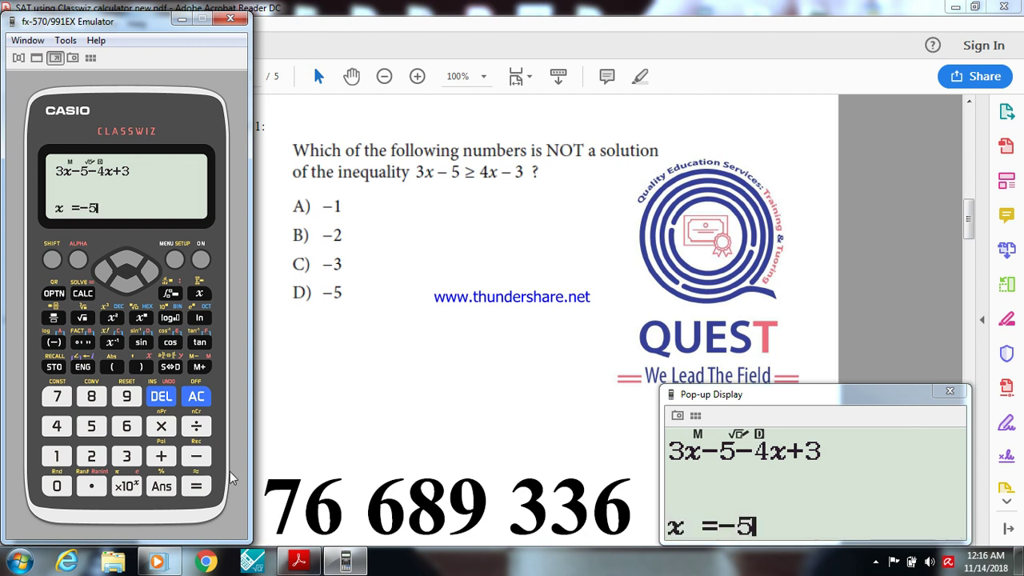
key(Return)
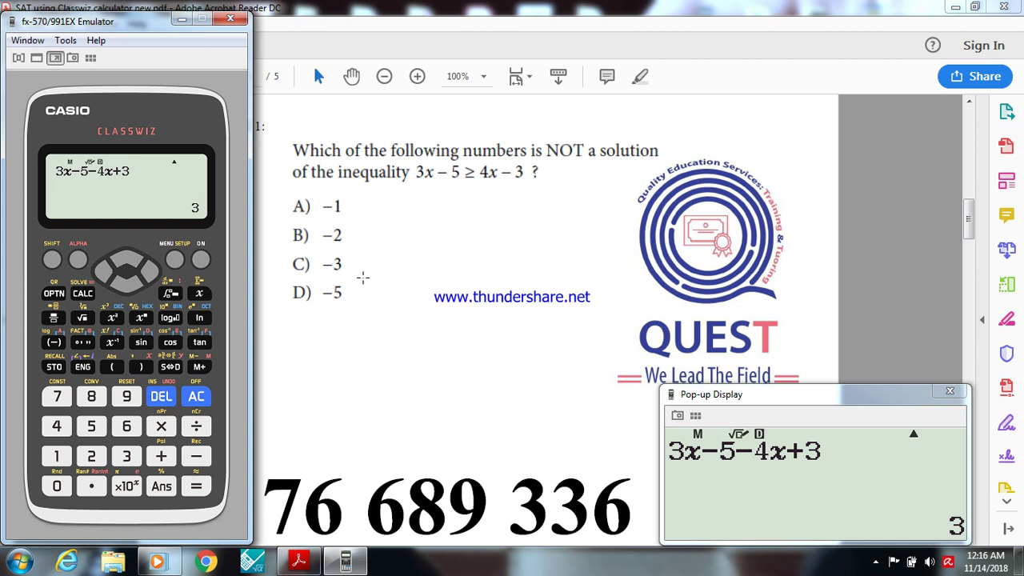
key(Return)
text(-1)
key(Return)
click(491, 339)
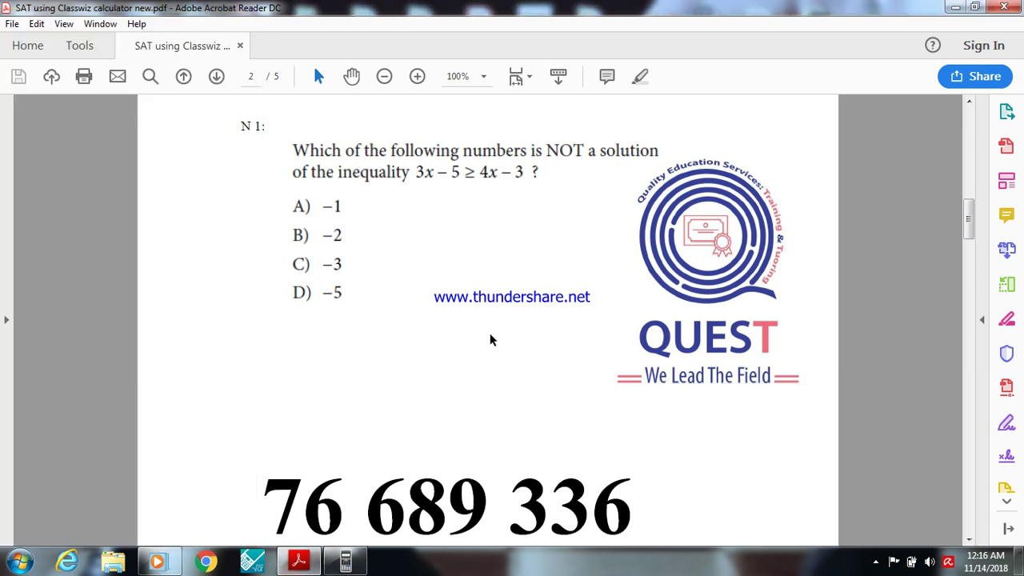
Step: Scroll to question N 2 on the sound-wave formula, with the emulator brought back up
scroll(491, 339, down, 10)
scroll(489, 333, down, 10)
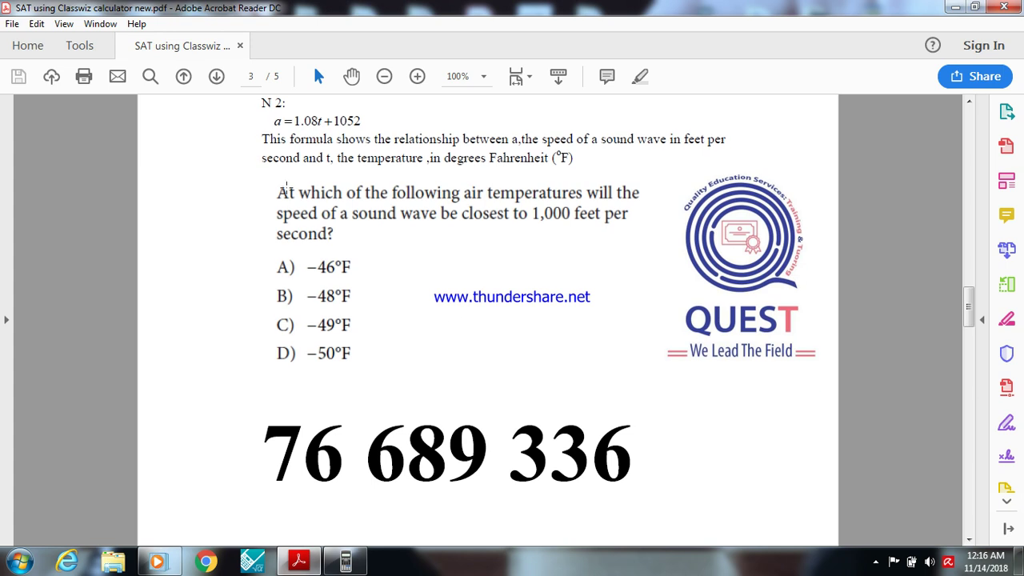
click(348, 563)
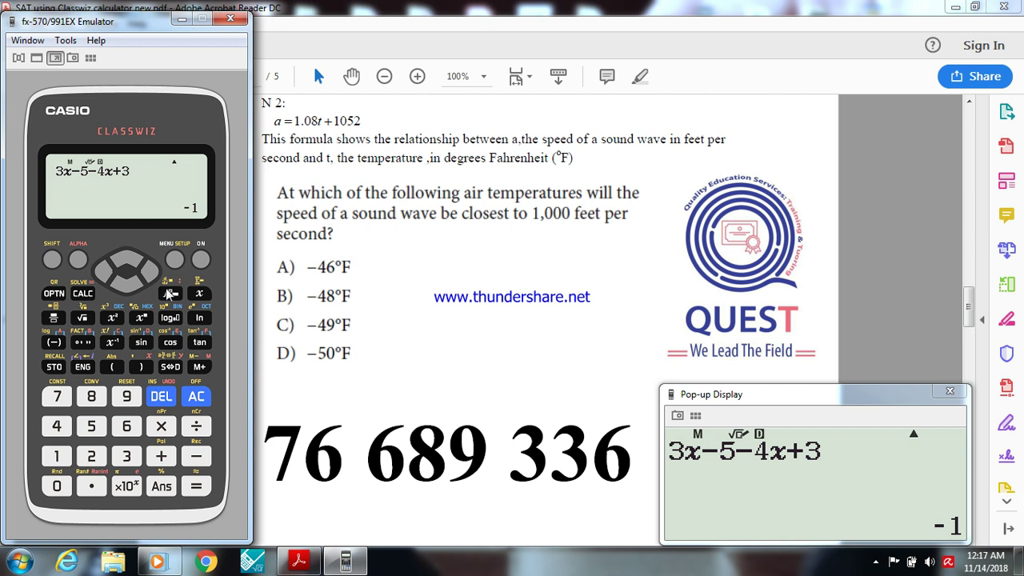
Step: Clear the calculator, enter 1.08x+1052, and start CALC with x = −46
click(200, 264)
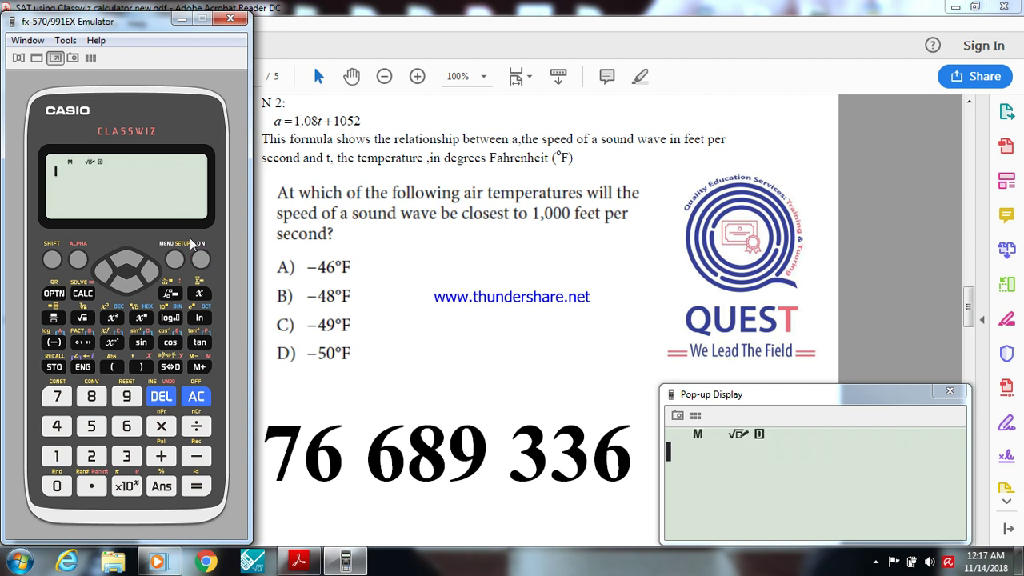
text(1.085)
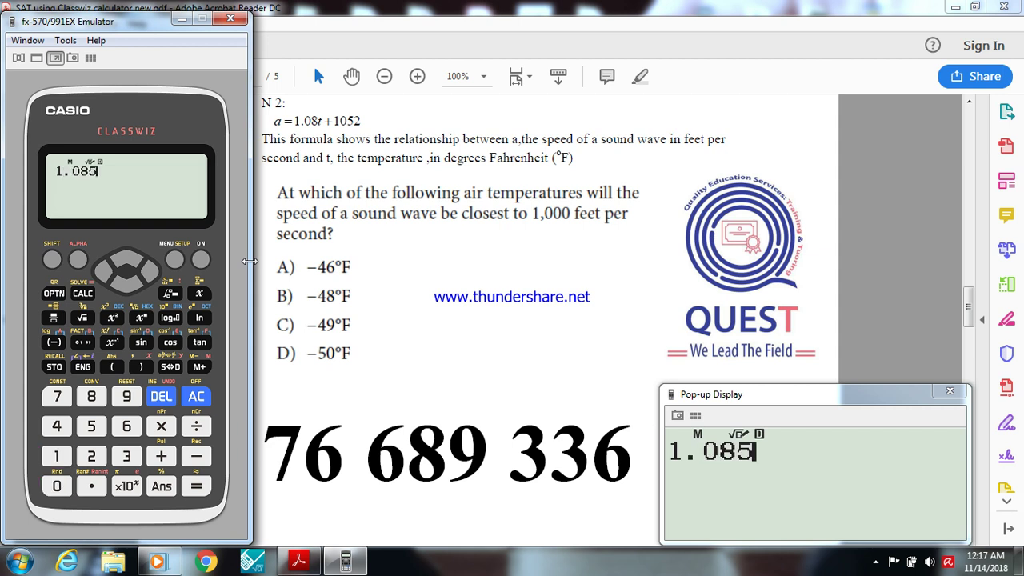
key(BackSpace)
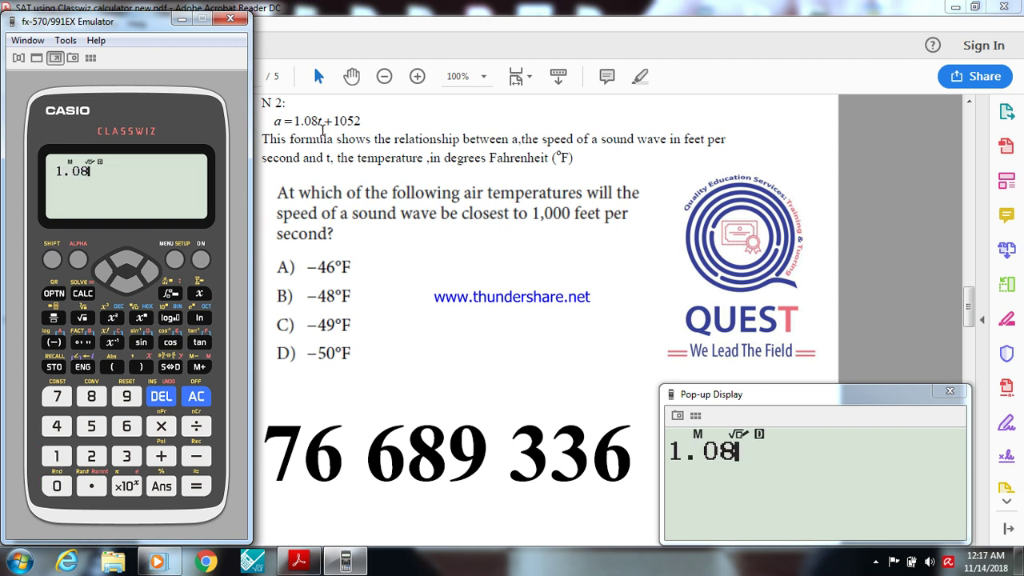
click(200, 294)
text(+)
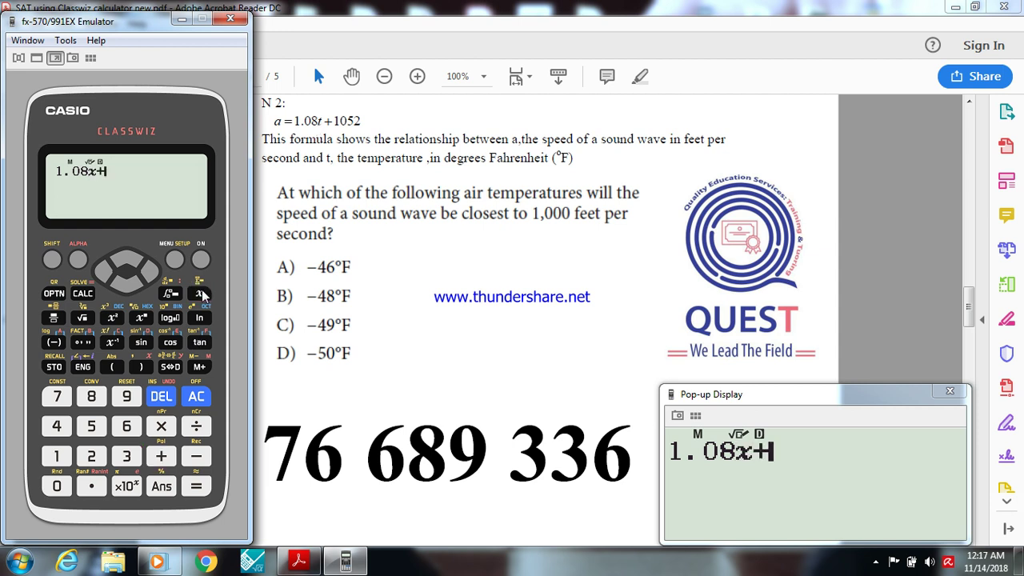
text(1052)
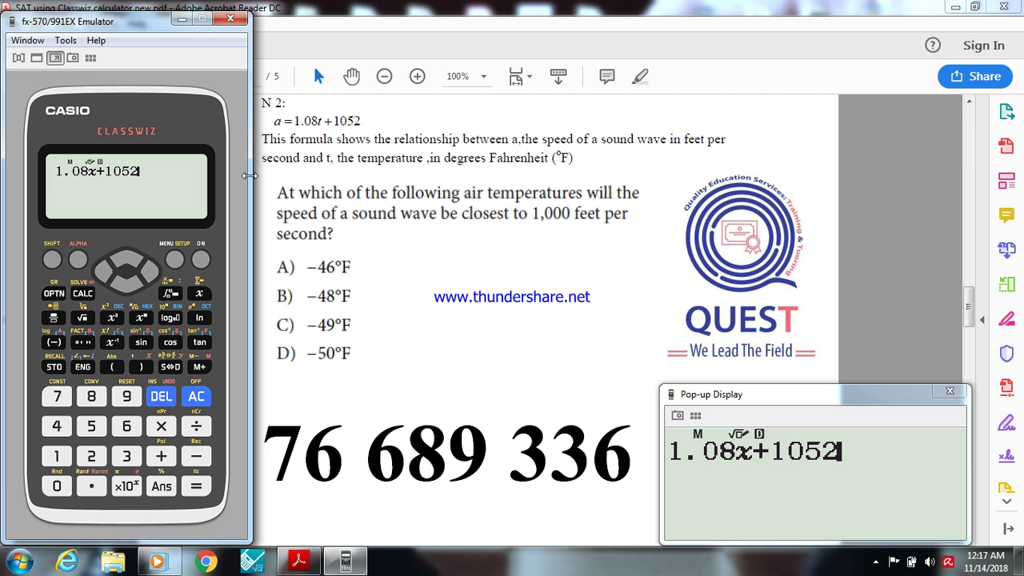
click(83, 293)
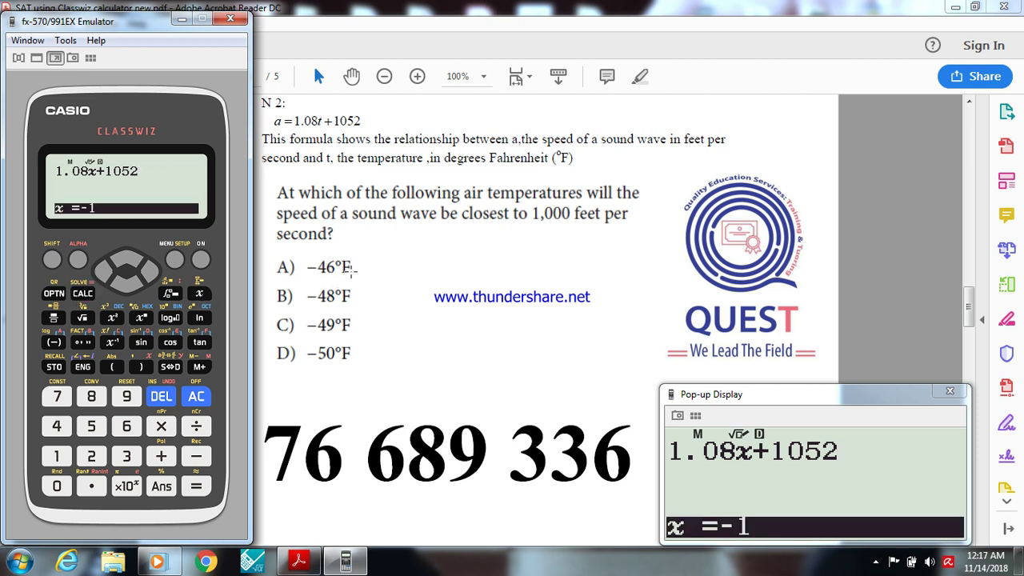
text(-4)
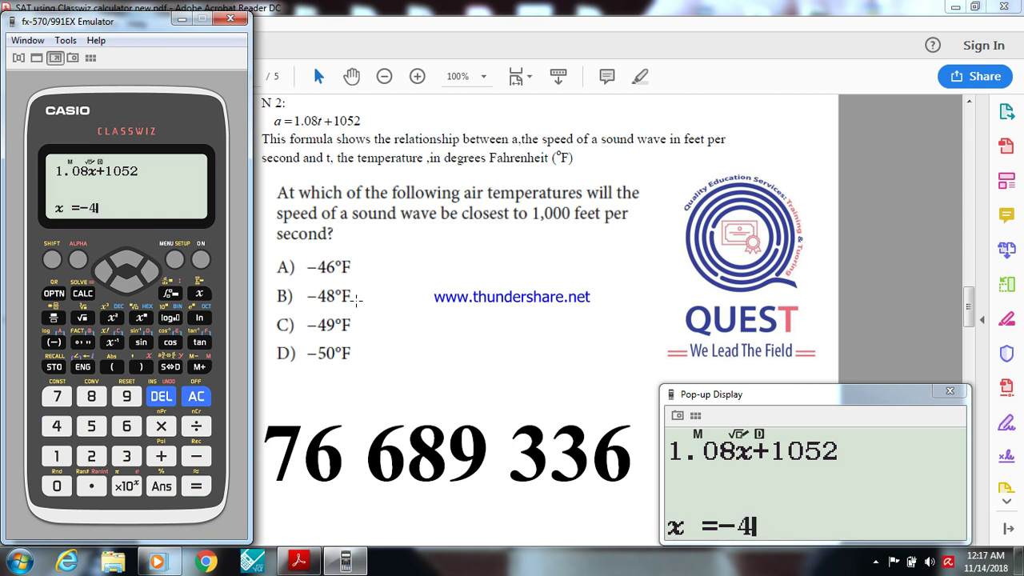
text(6)
Step: Evaluate 1.08x+1052 at x = −46 and −48 as decimals: 1002.32 and 1000.16
key(Return)
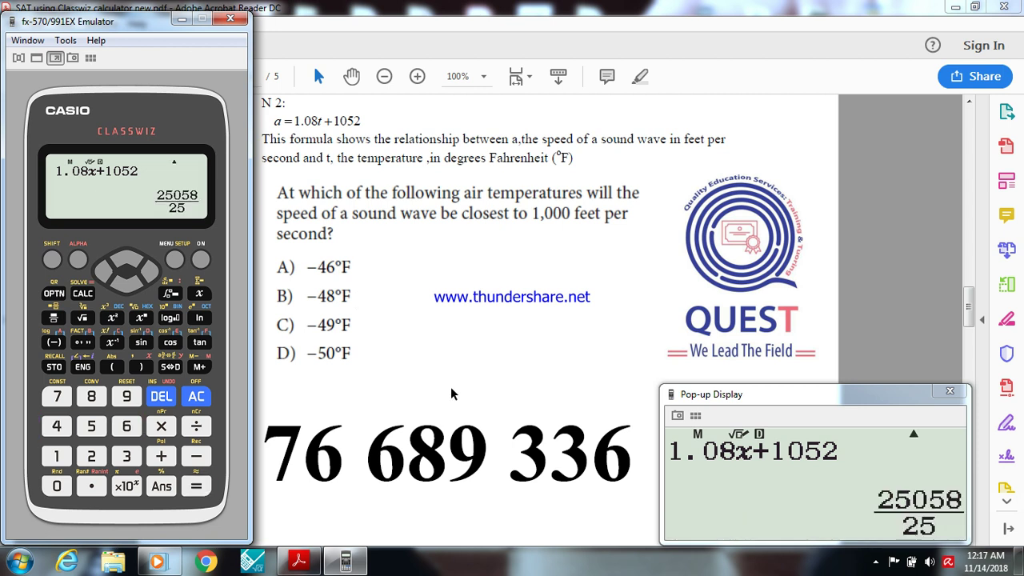
click(172, 367)
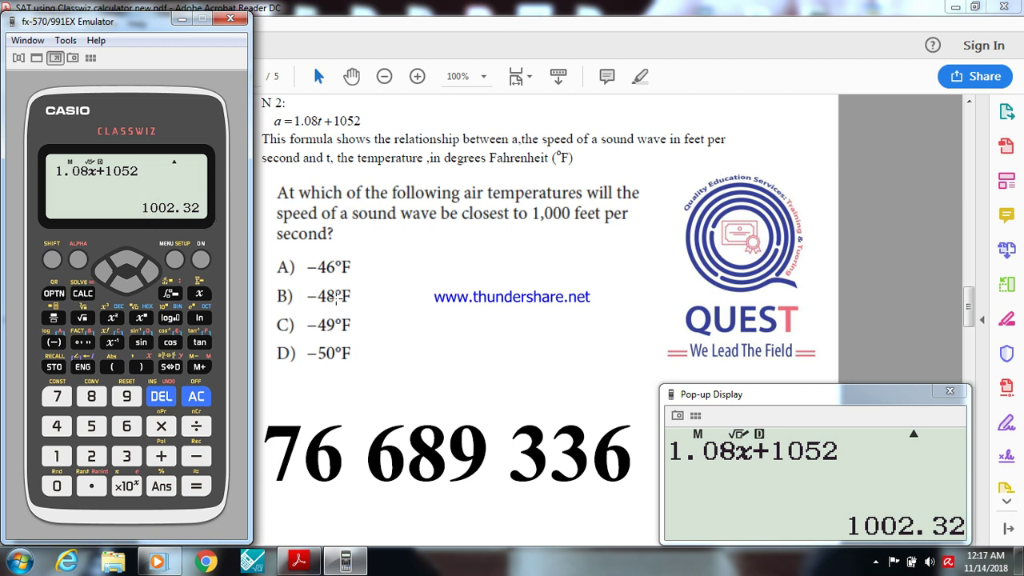
click(197, 488)
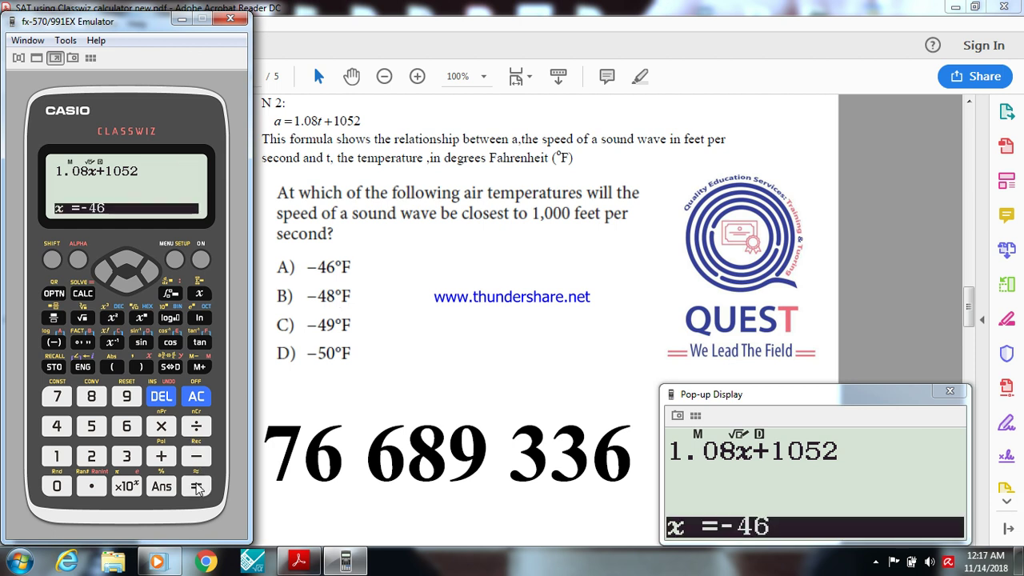
text(-48)
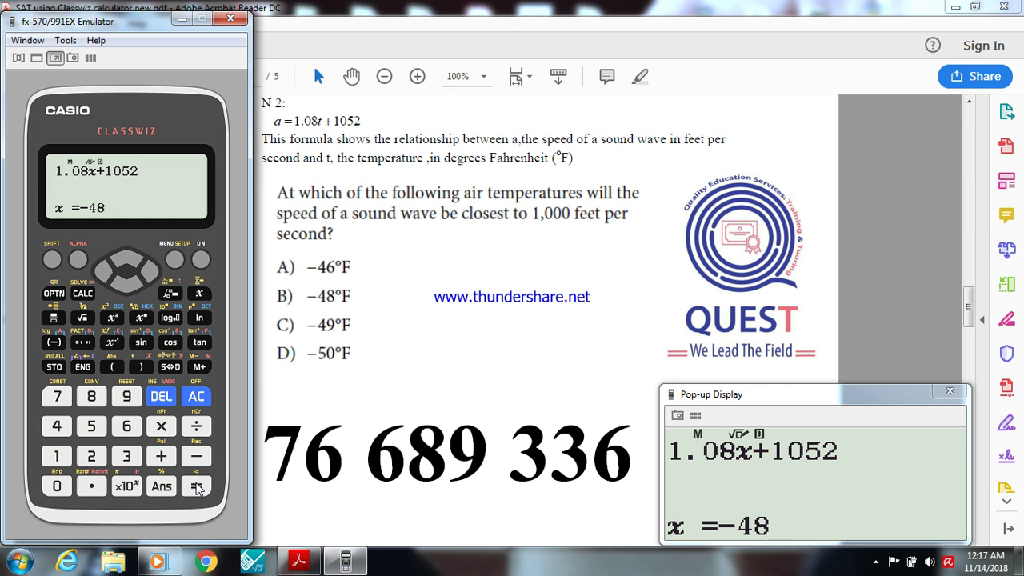
click(196, 487)
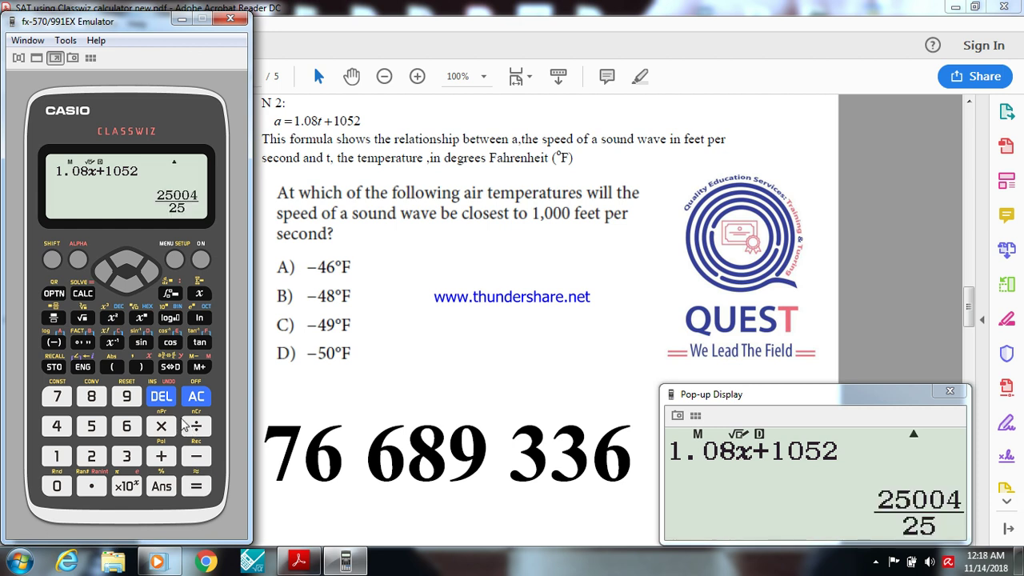
click(173, 368)
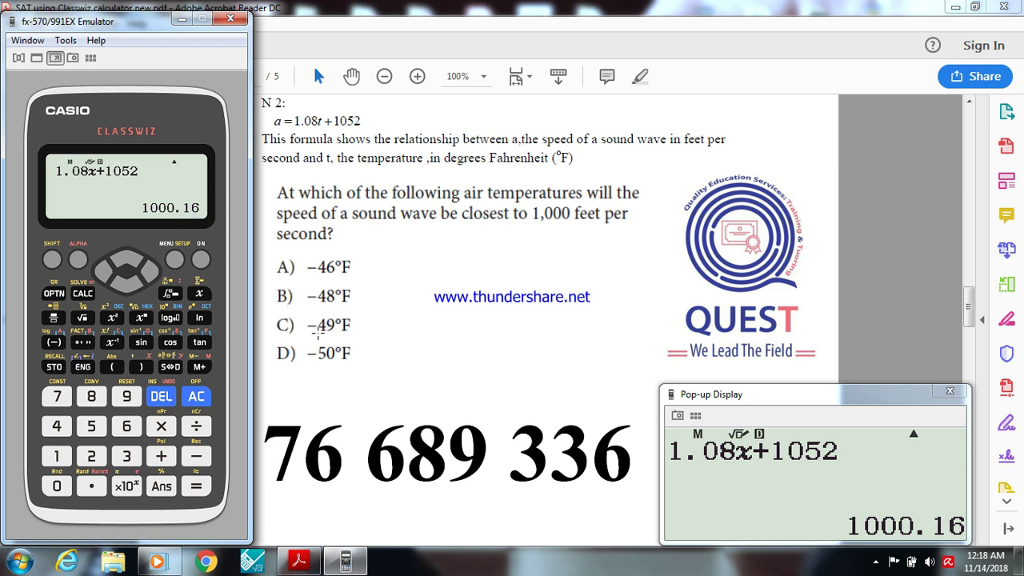
Step: Evaluate at x = −49 and −50, giving 999.08 and 998
text(c-49)
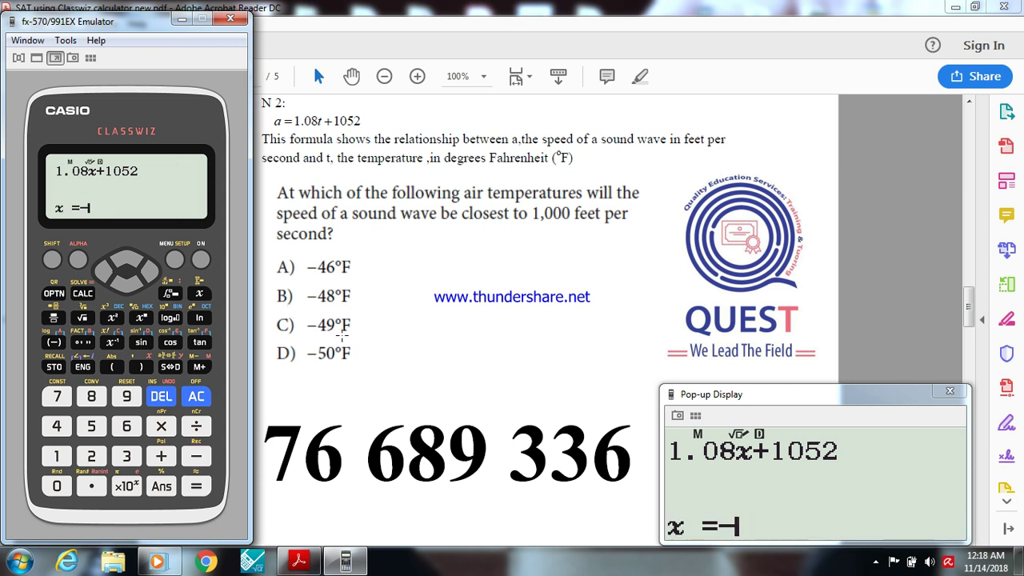
key(Return)
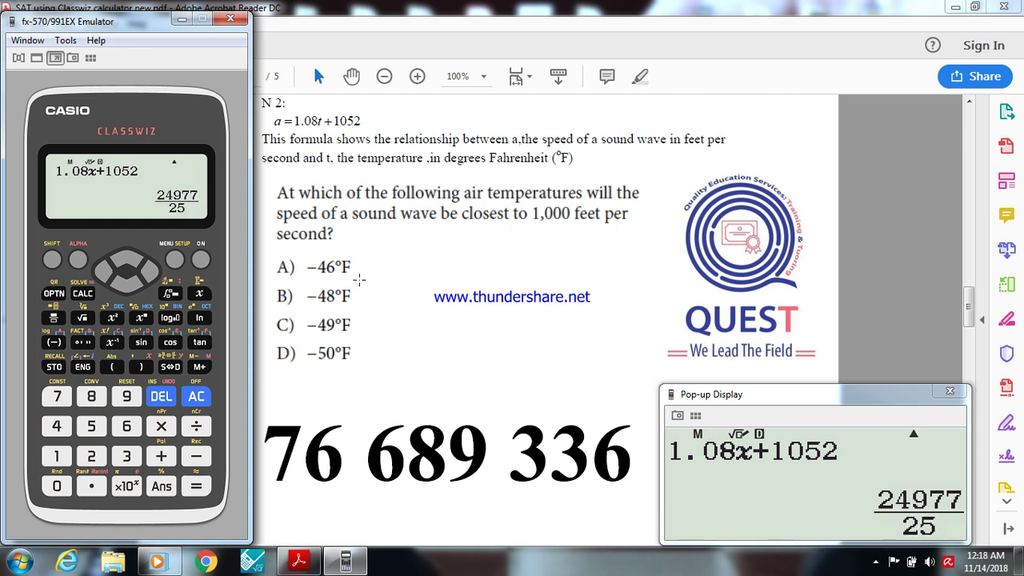
click(174, 369)
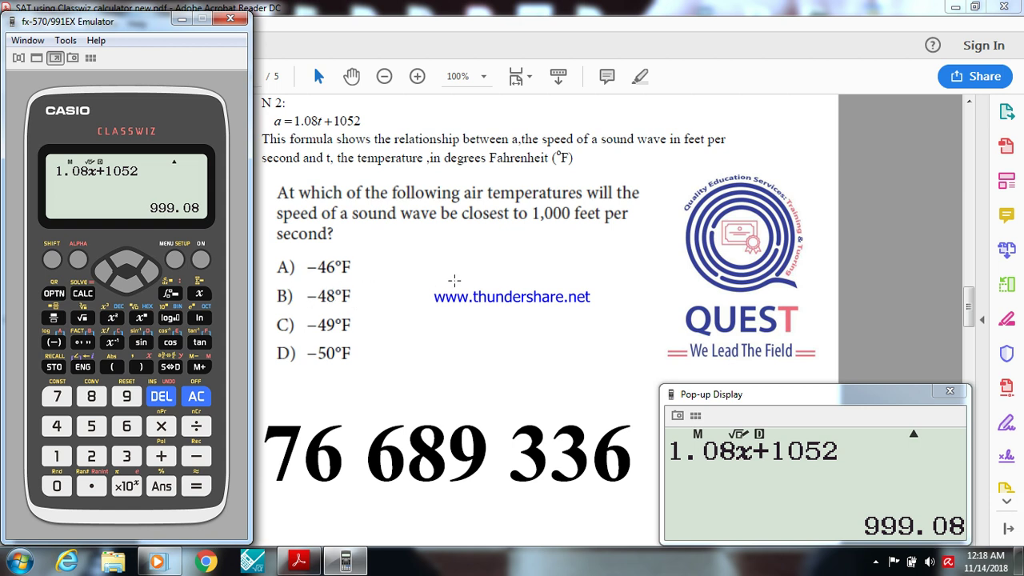
click(191, 491)
text(-50)
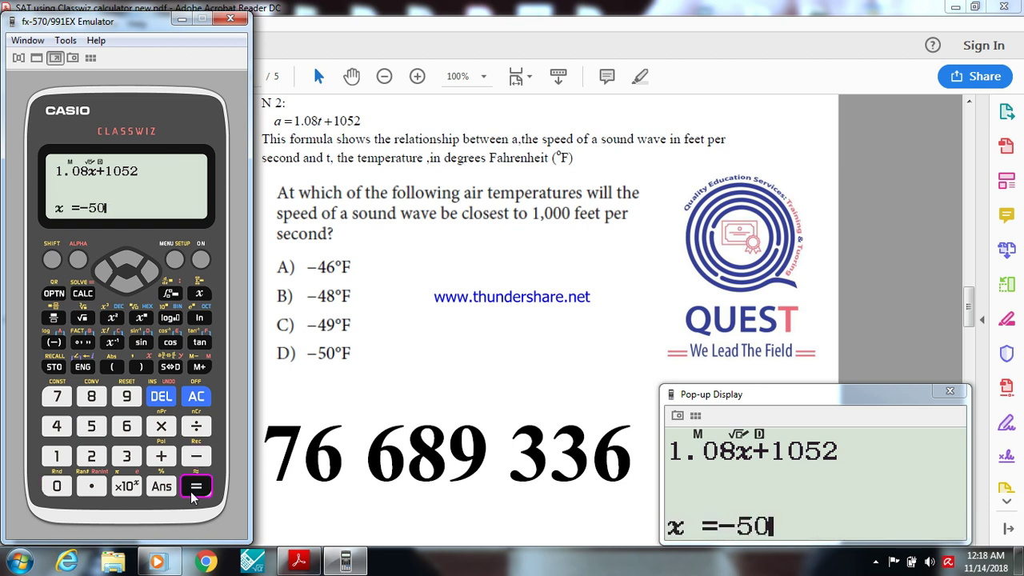
key(Return)
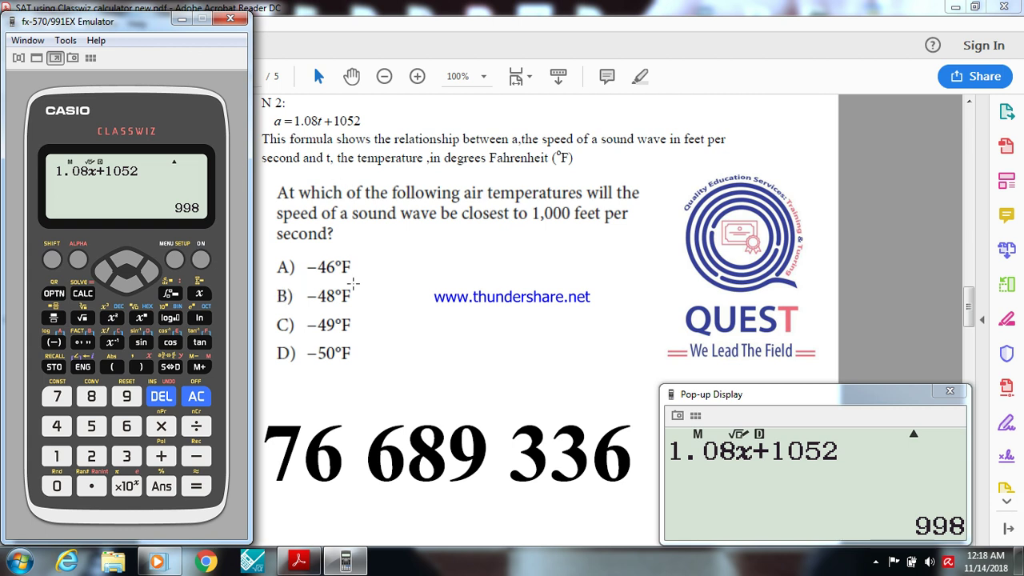
click(414, 302)
click(472, 430)
Step: Scroll to question N 3 on page 4, then bring the calculator forward with a cleared screen
scroll(472, 433, down, 3)
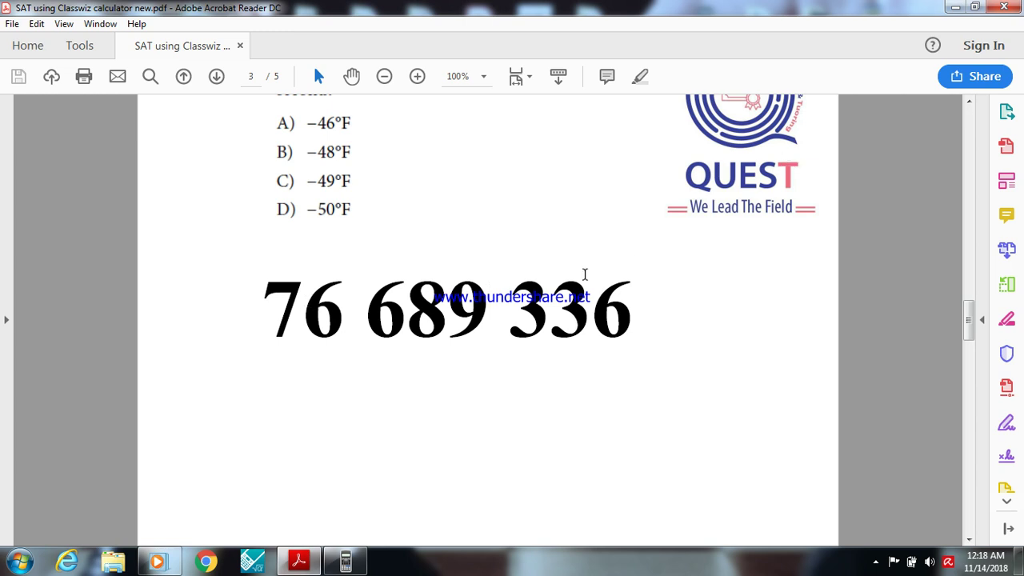
scroll(585, 276, down, 3)
scroll(585, 280, down, 15)
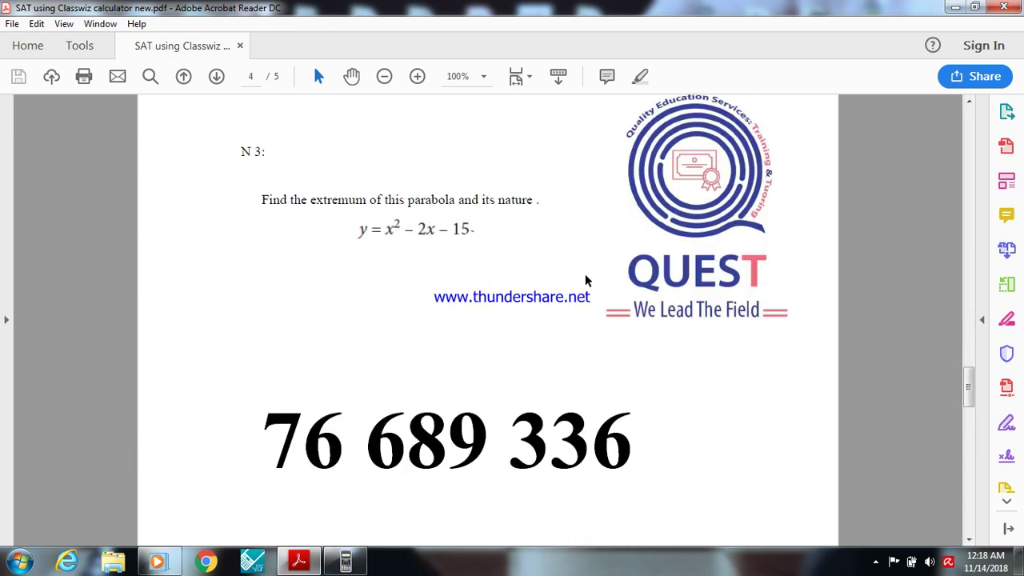
scroll(585, 278, up, 1)
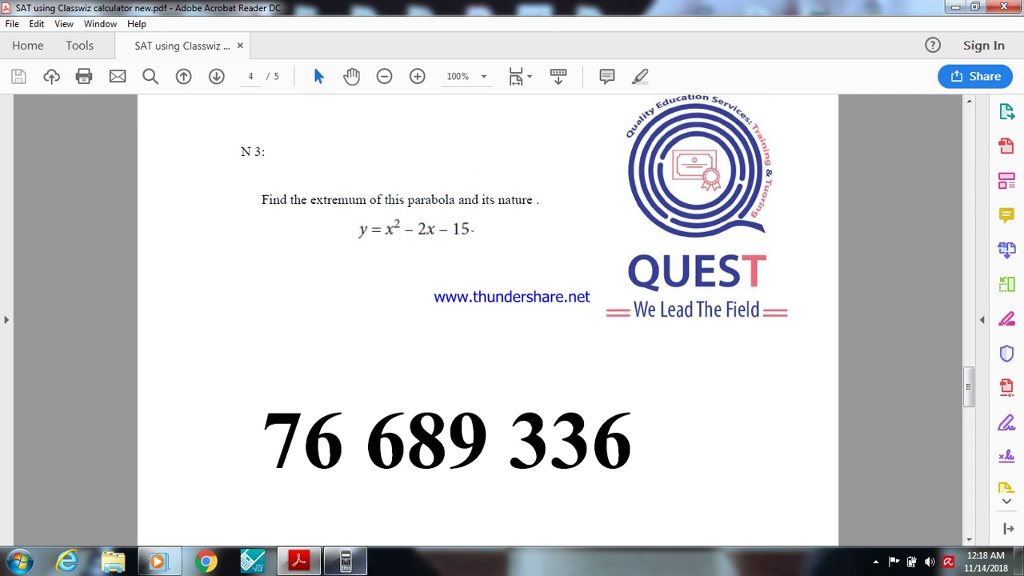
click(346, 562)
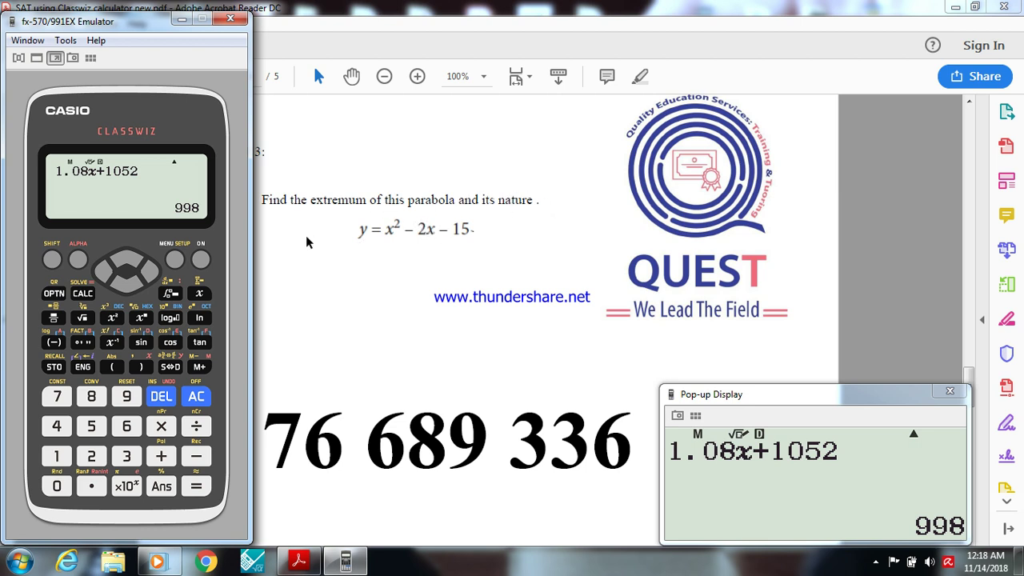
click(201, 260)
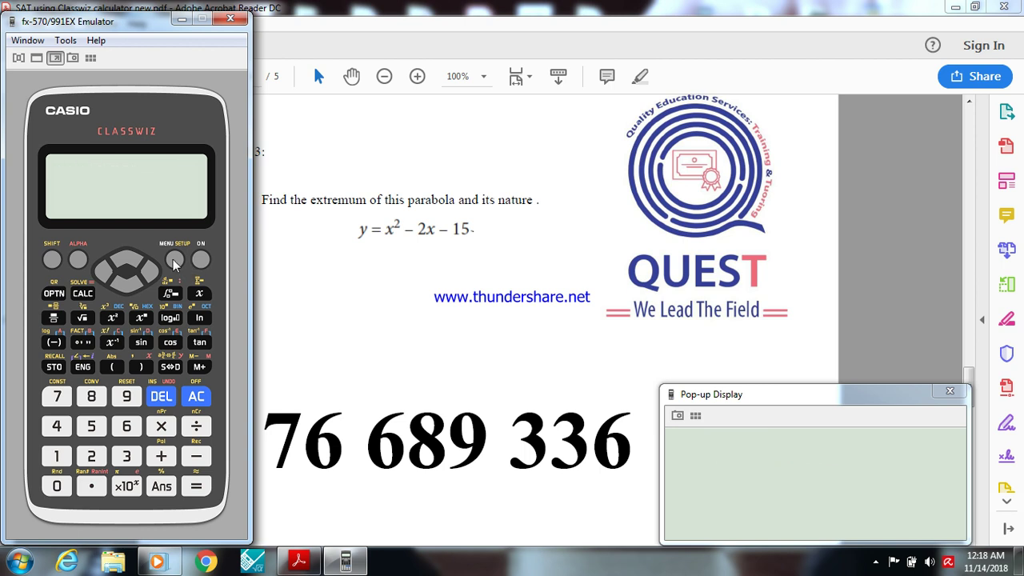
Step: Switch the calculator to the degree-2 polynomial equation solver
click(174, 261)
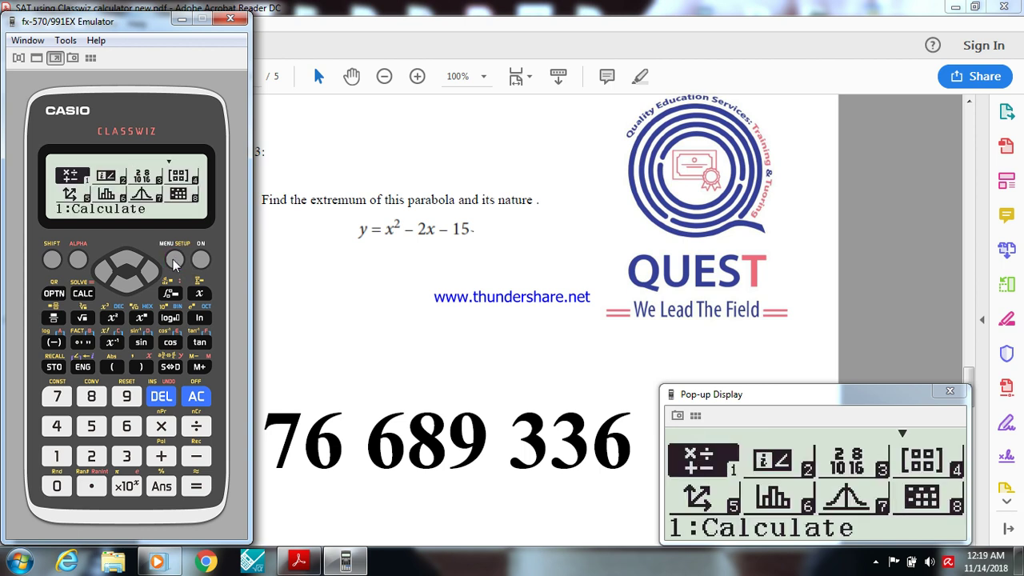
click(54, 343)
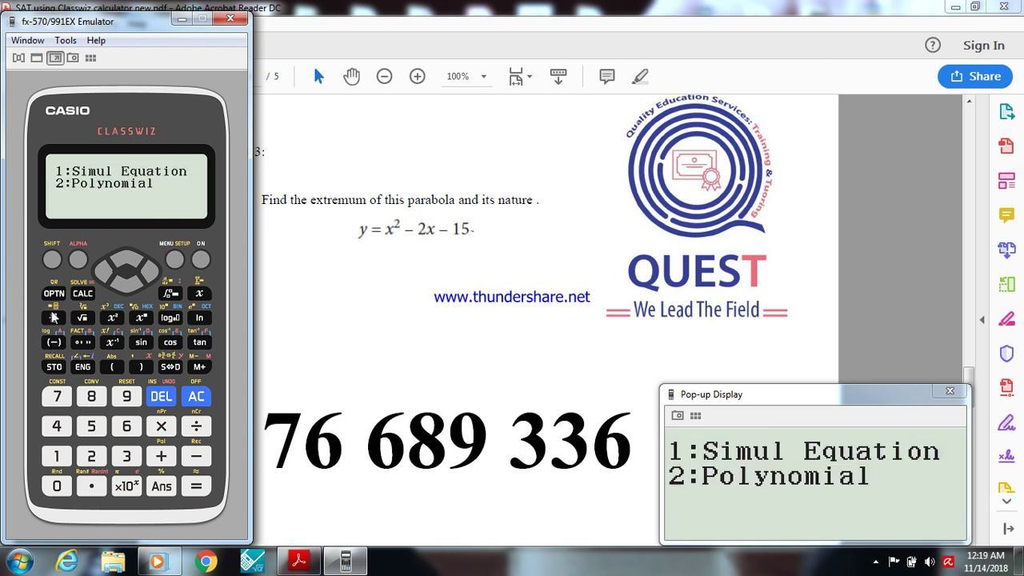
click(91, 458)
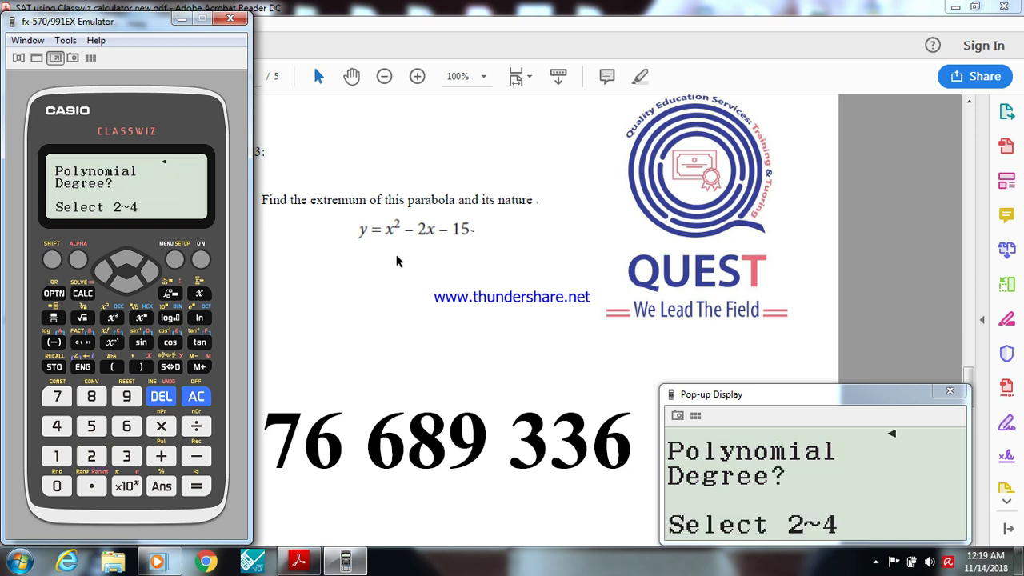
click(92, 456)
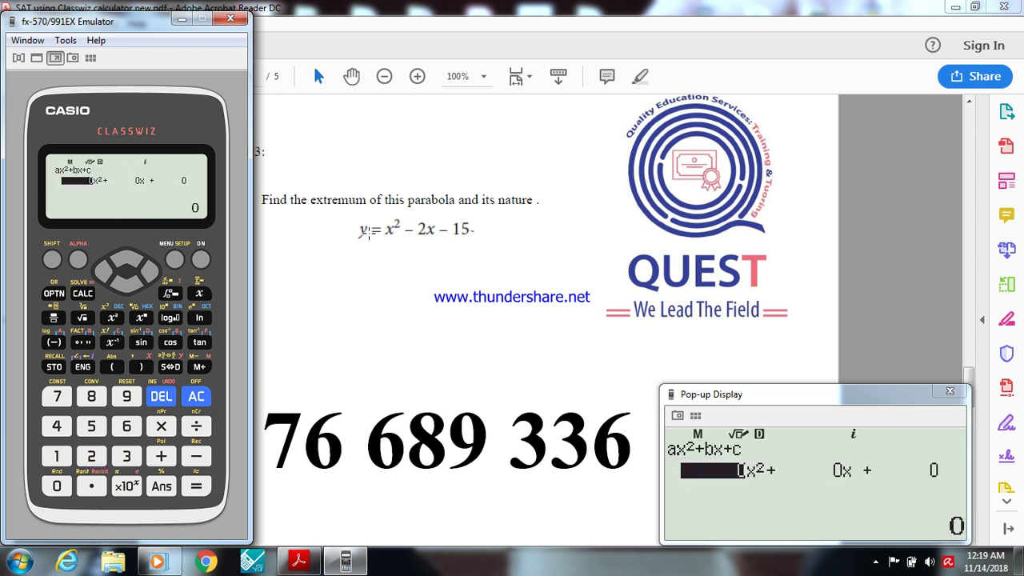
Step: Solve x² − 2x − 15 with coefficients 1, −2, −15: roots 5 and −3, minimum y = −16
text(1)
key(Return)
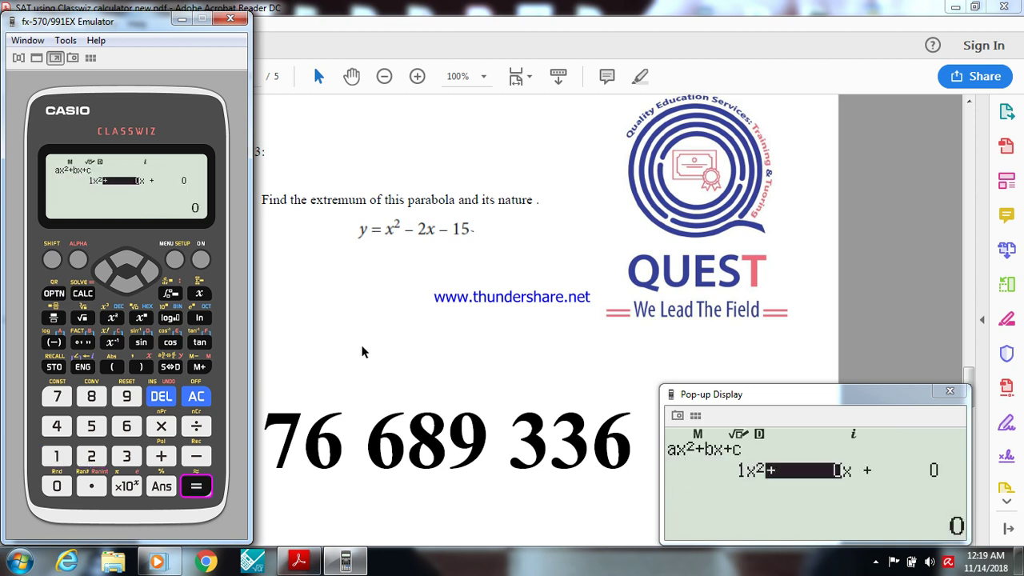
text(-2)
key(Return)
text(-15)
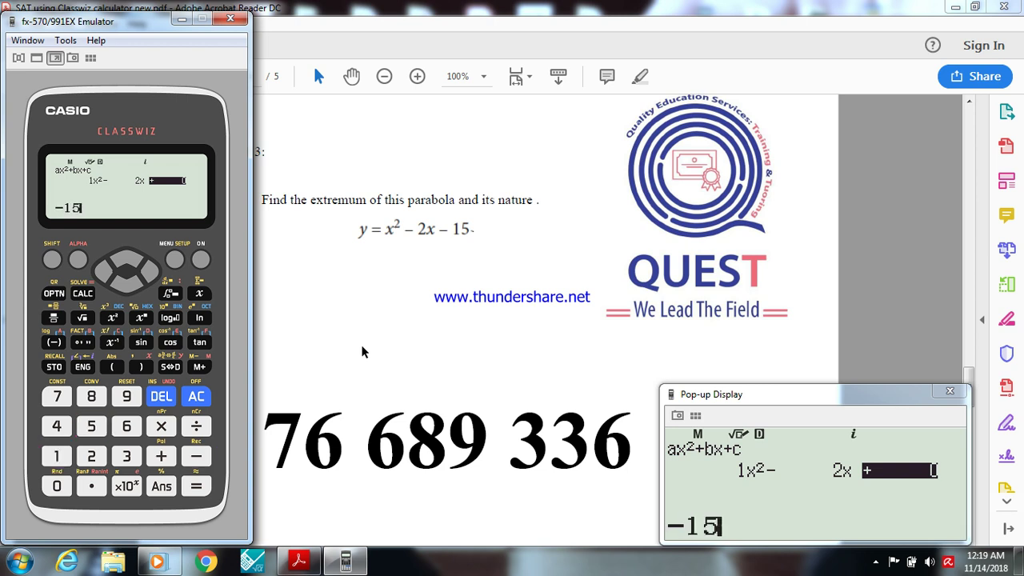
key(Return)
key(Return)
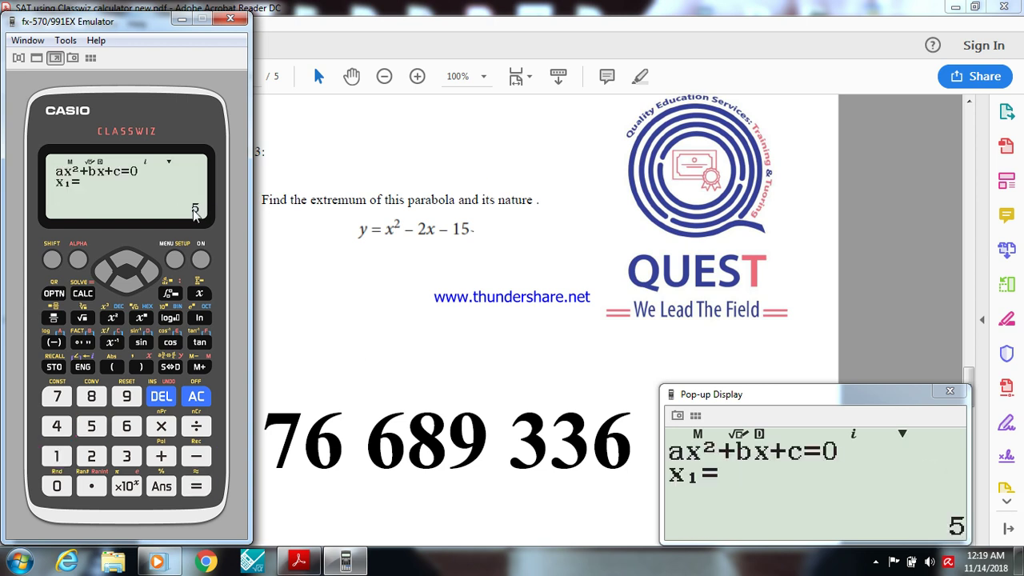
key(Return)
key(Return)
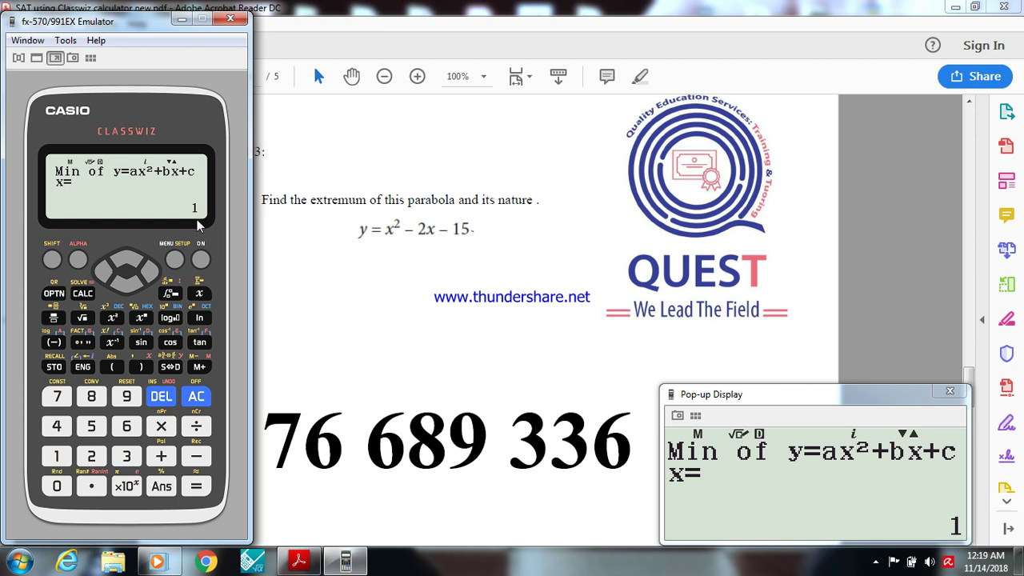
key(Return)
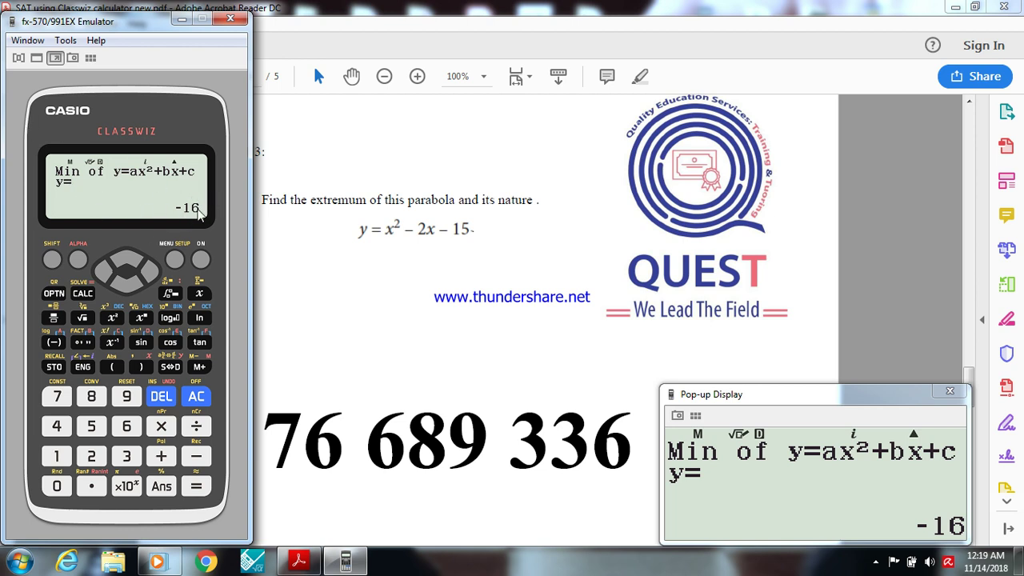
click(358, 296)
Step: Scroll to question N4 on x³ − 2x² − 9x + 18 and bring the calculator back up
scroll(357, 296, down, 10)
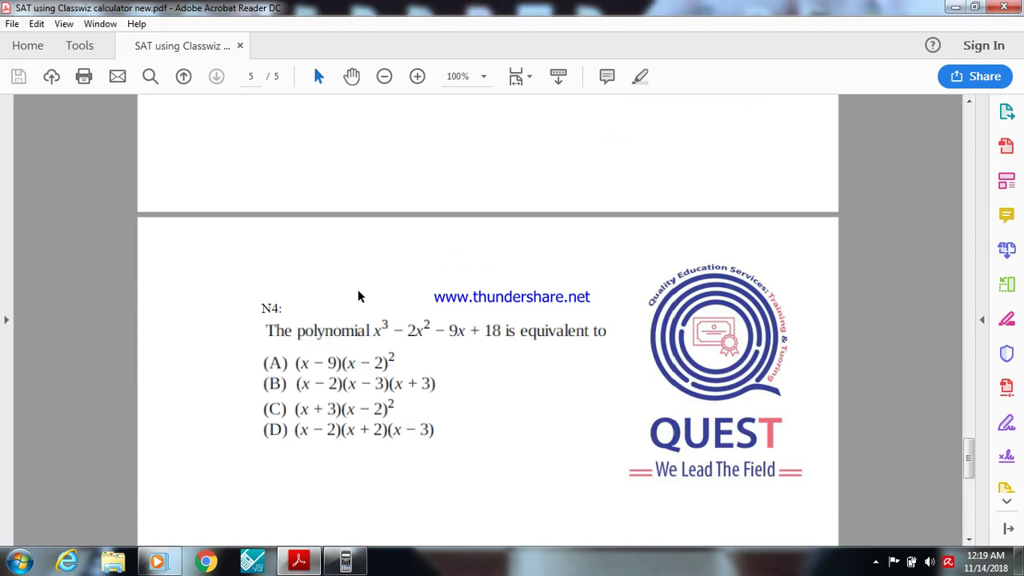
scroll(358, 296, down, 3)
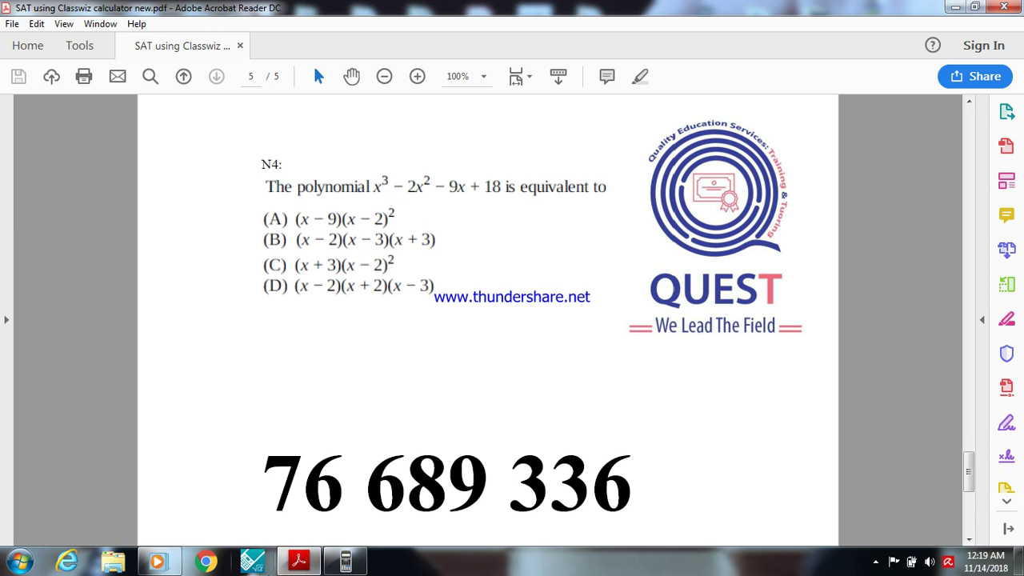
click(346, 562)
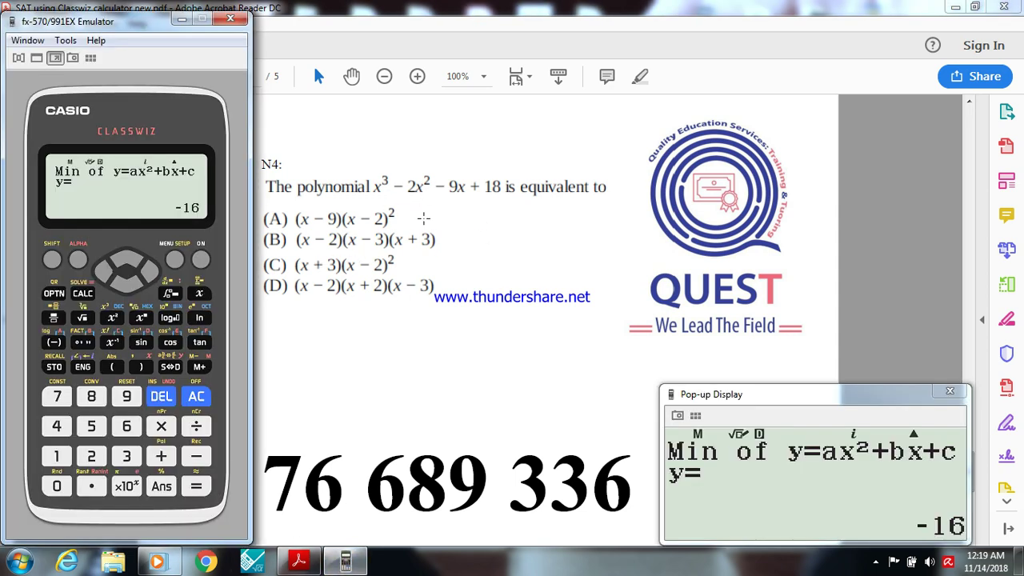
Step: Reset the calculator and open the degree-3 polynomial solver in Equation/Func mode
click(201, 259)
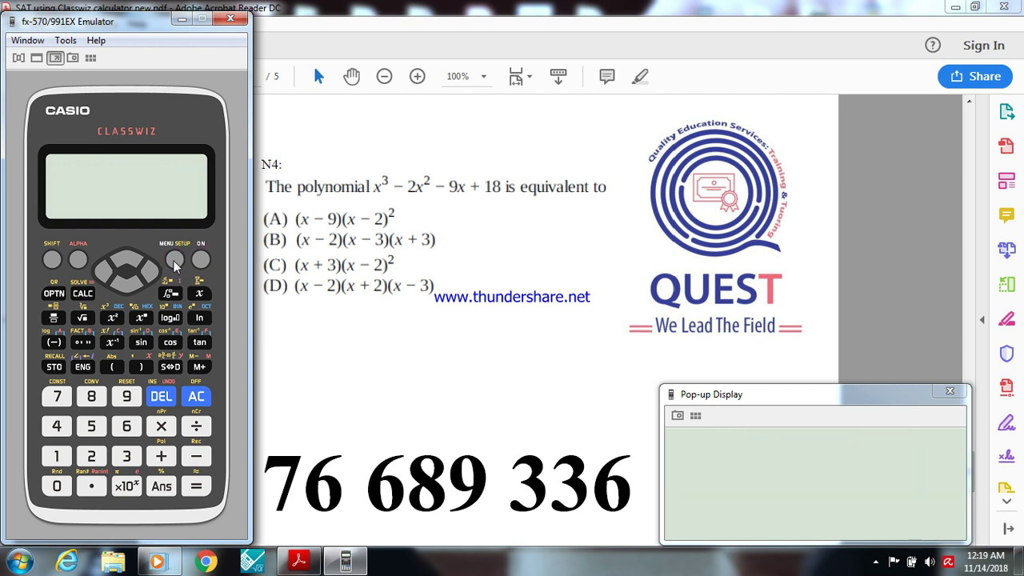
click(175, 261)
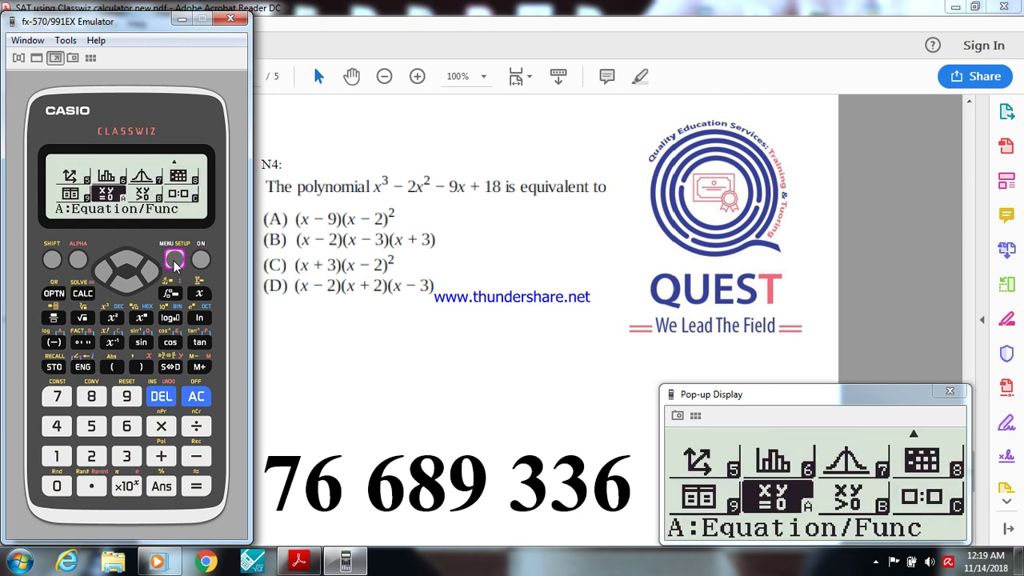
click(196, 486)
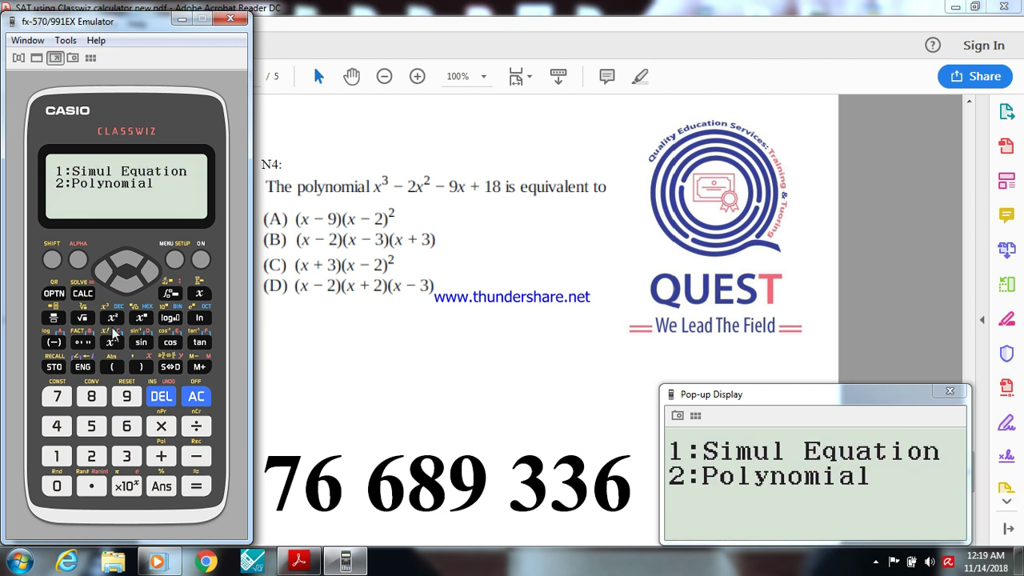
click(96, 458)
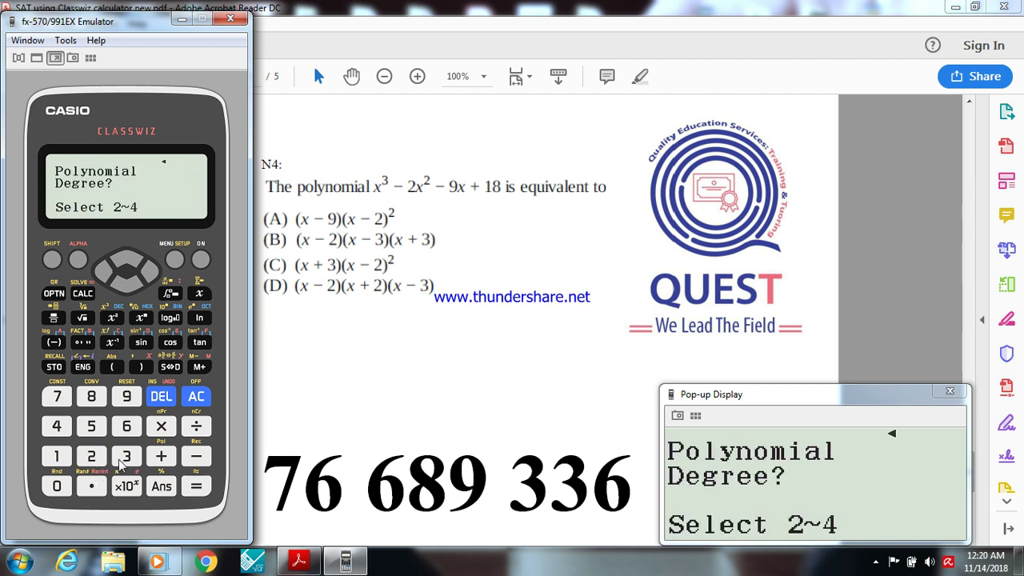
click(126, 458)
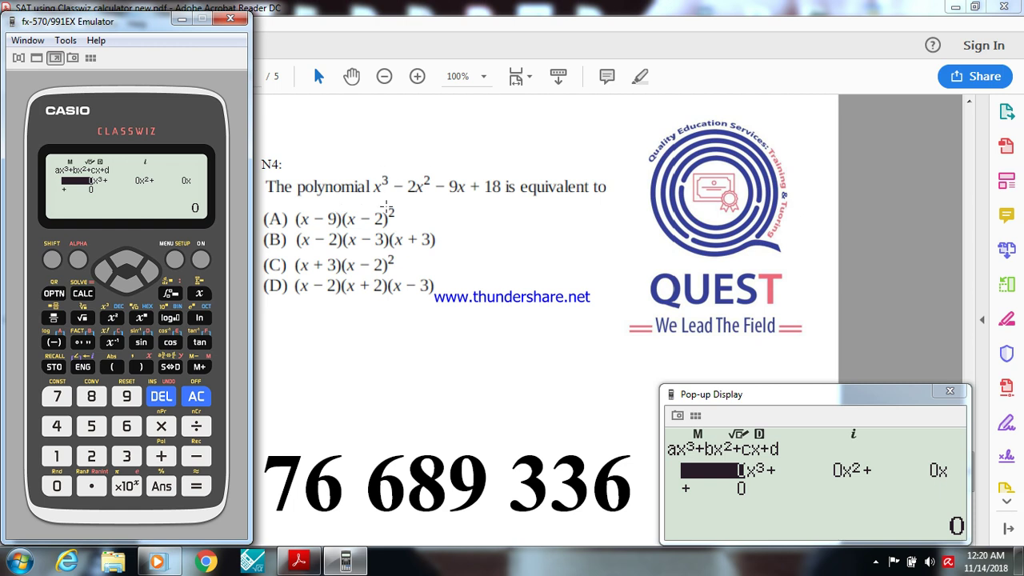
Step: Enter cubic coefficients 1, −2, −9, 18 and solve, giving the first root −3
text(1)
key(Return)
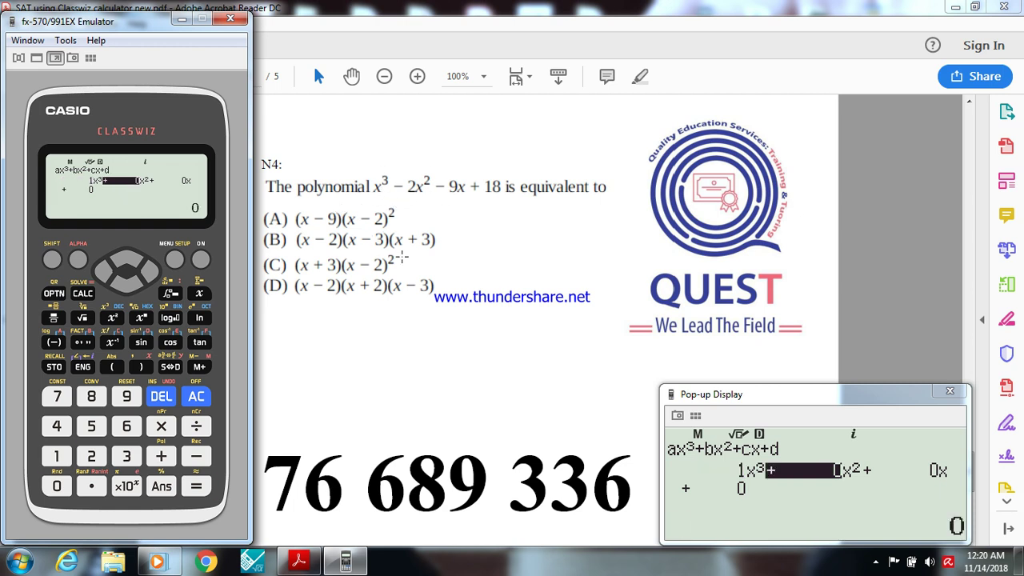
text(-2)
key(Return)
text(-9)
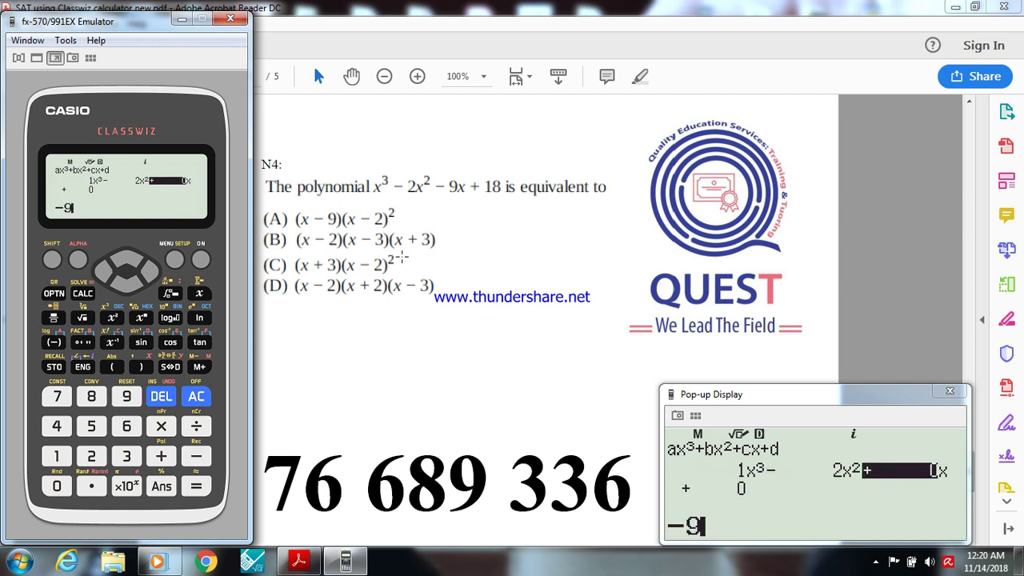
key(Return)
text(18)
key(Return)
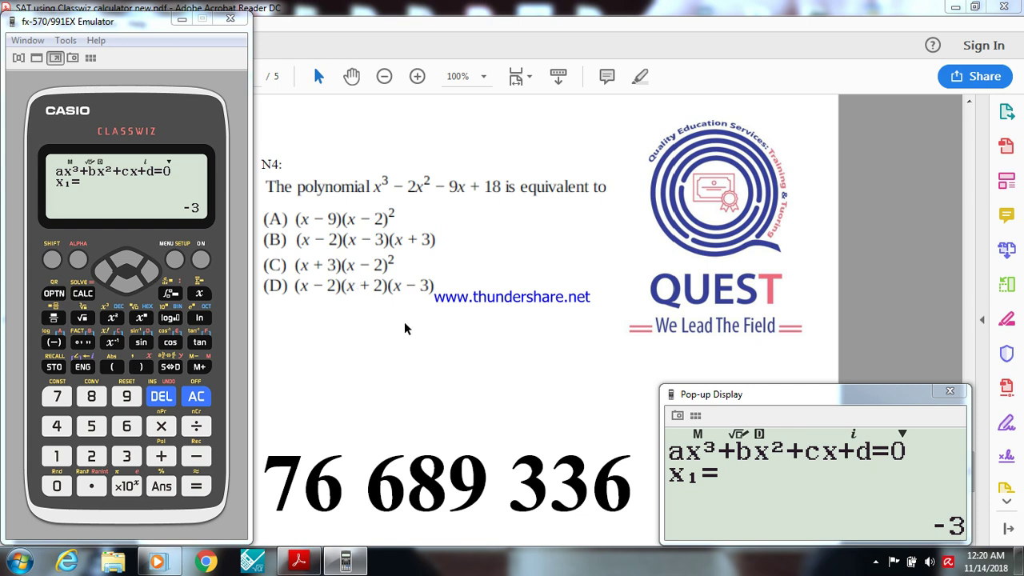
Step: Step through the remaining roots 3 and 2, then close the emulator
click(196, 486)
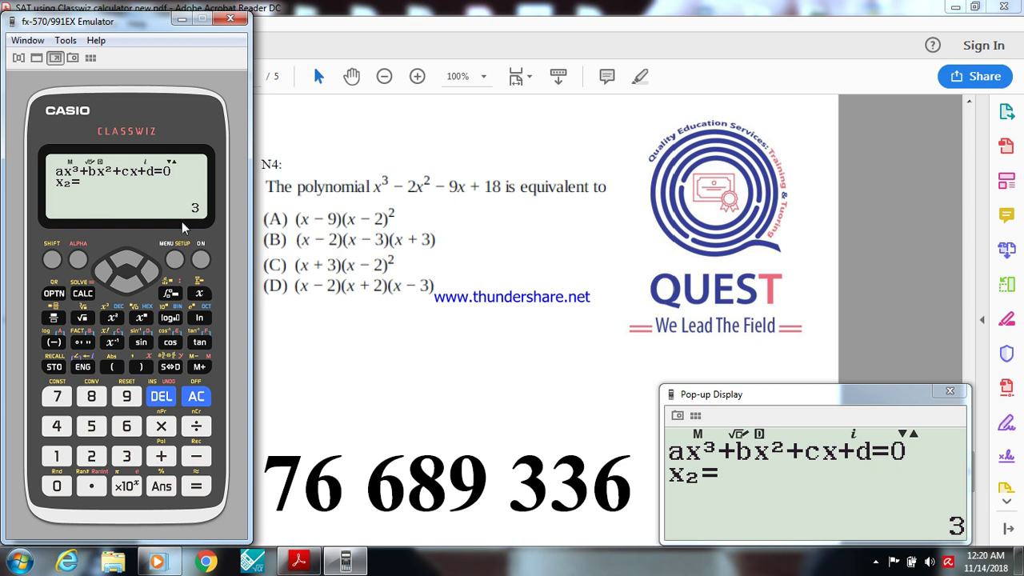
key(Return)
click(231, 20)
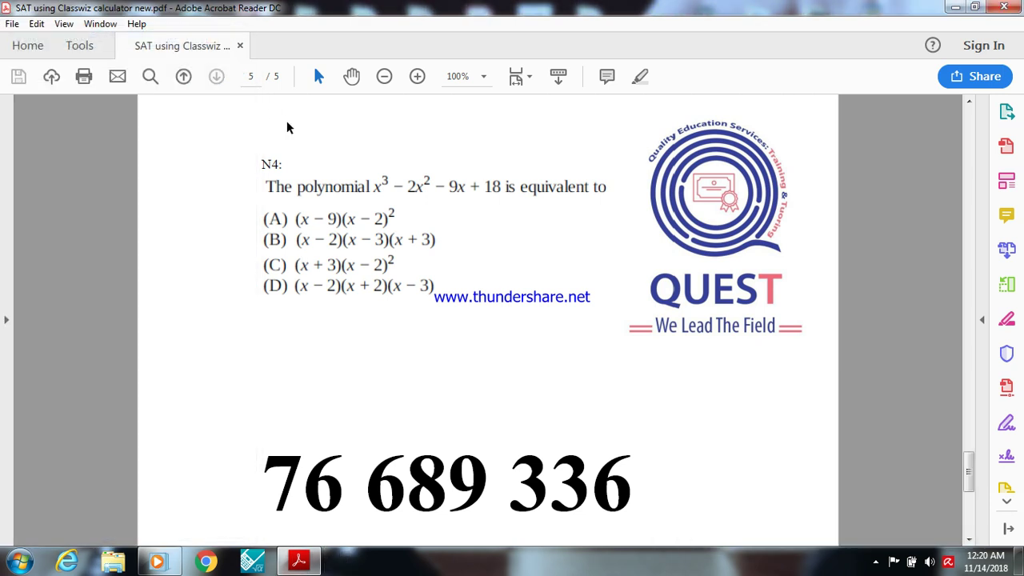
scroll(400, 208, down, 8)
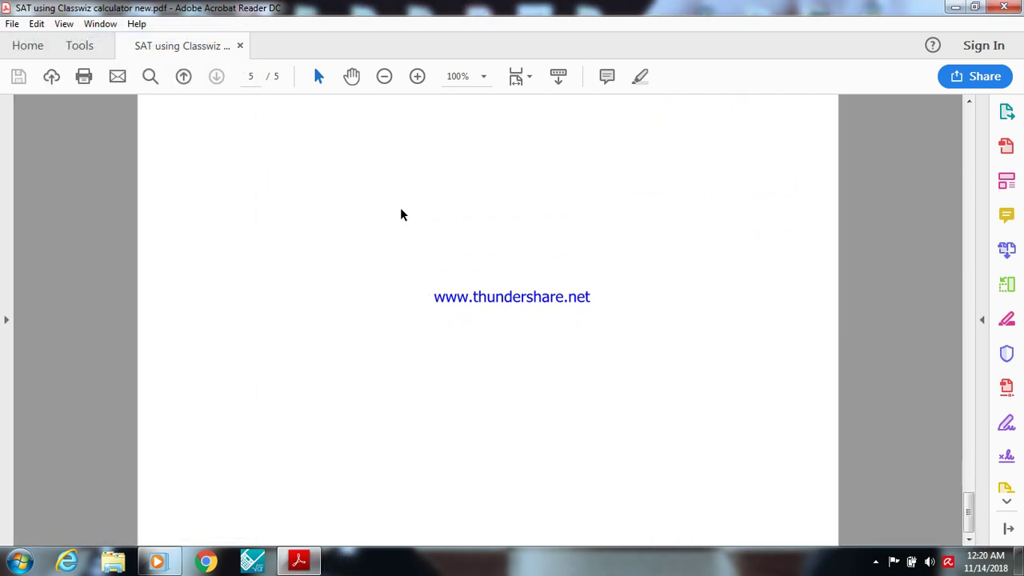
scroll(400, 208, up, 10)
scroll(401, 211, down, 5)
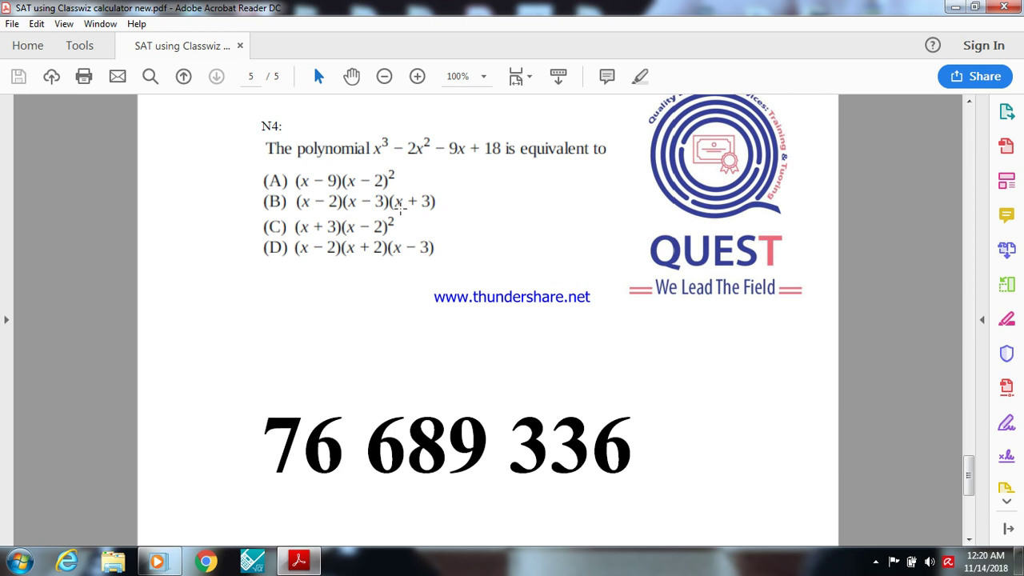